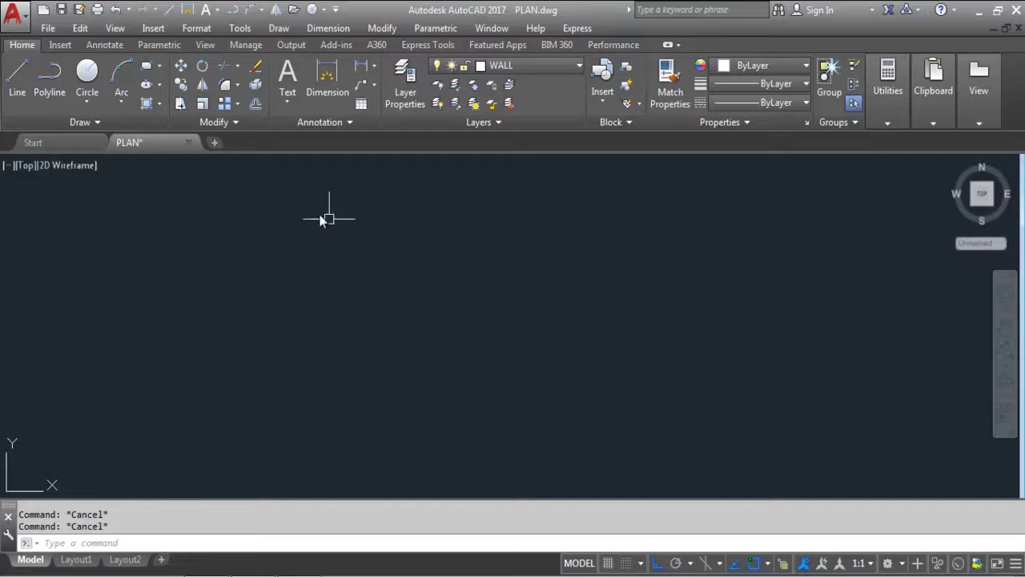
Step: Draw a rectangle with a length of 20' and a width of 30' using the Dimensions option
{"action": "left_click", "coordinate": [146, 66]}
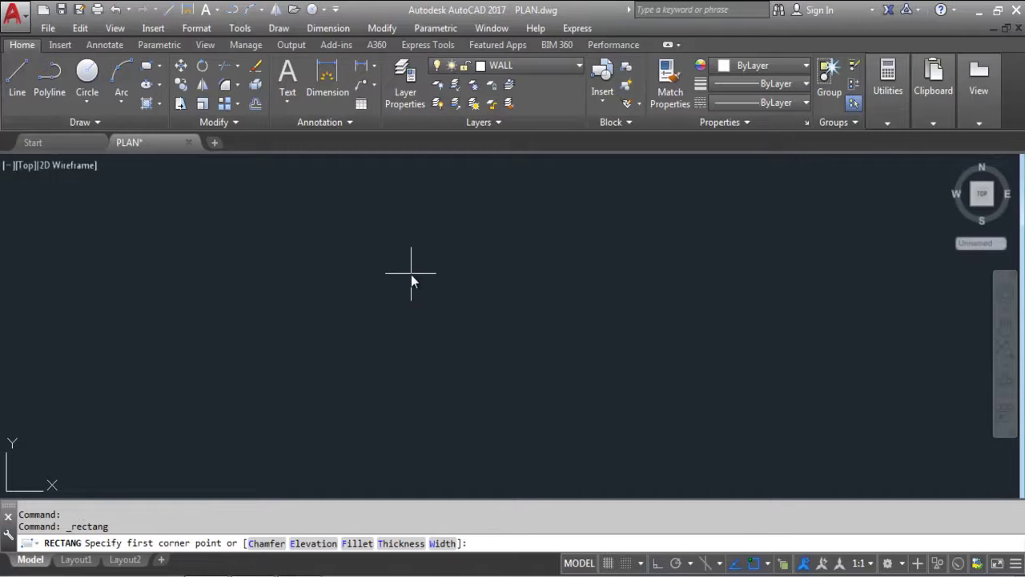
{"action": "left_click", "coordinate": [422, 267]}
{"action": "right_click", "coordinate": [533, 371]}
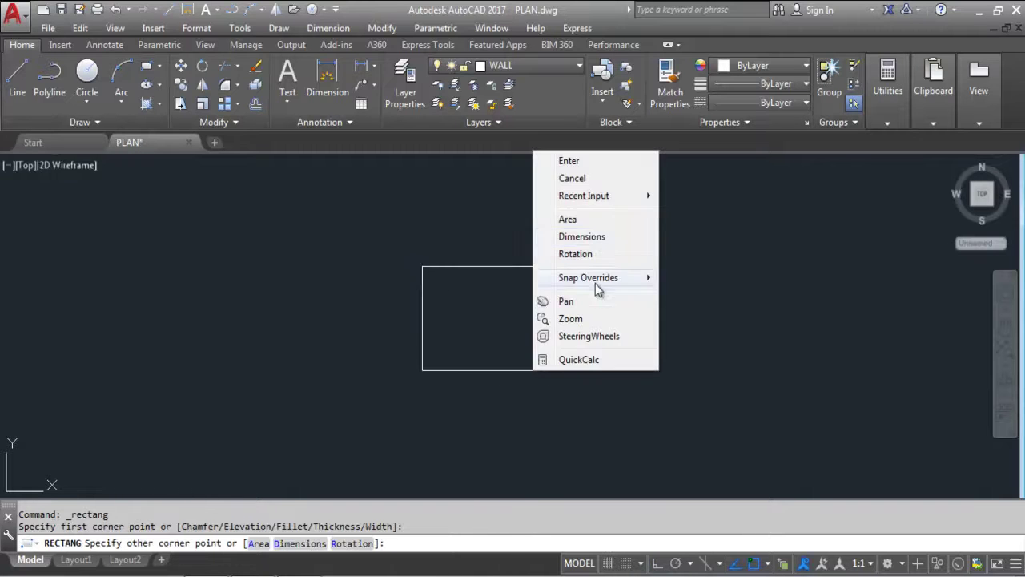
{"action": "left_click", "coordinate": [594, 238]}
{"action": "type", "text": "20'"}
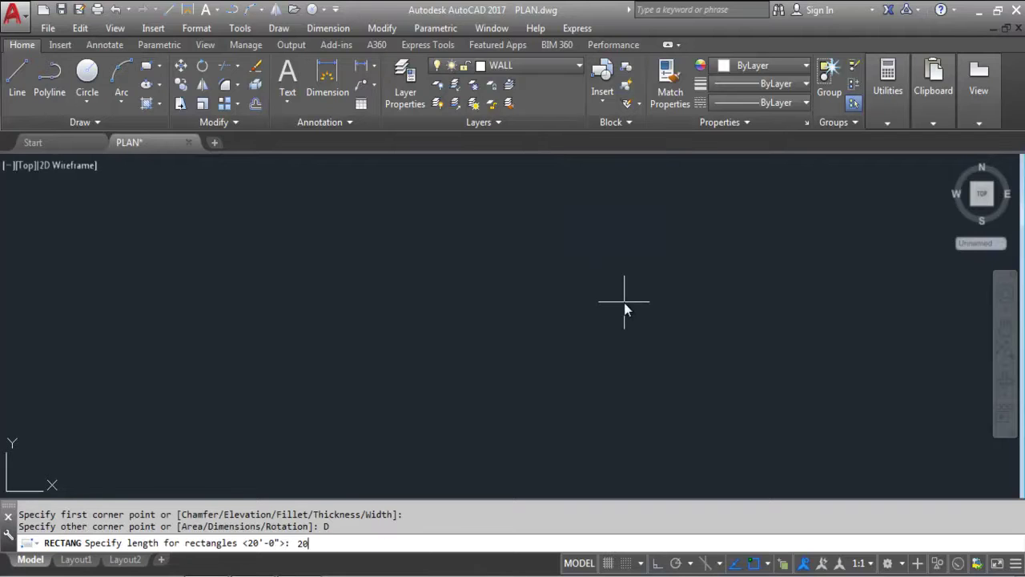
{"action": "key", "text": "Return"}
{"action": "type", "text": "30'"}
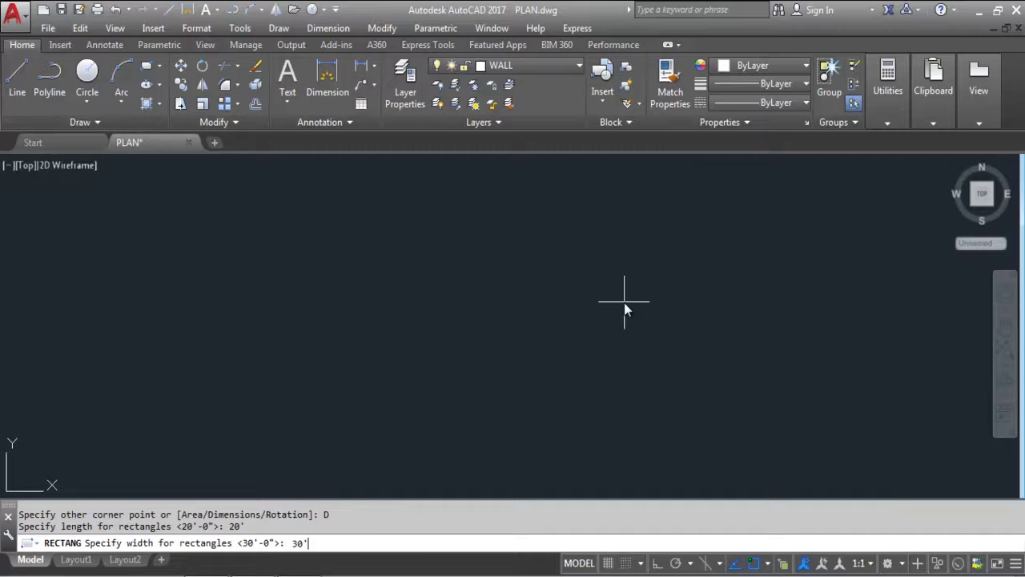
{"action": "key", "text": "Return"}
{"action": "left_click", "coordinate": [571, 253]}
{"action": "scroll", "coordinate": [570, 248], "scroll_direction": "down", "scroll_amount": 2}
{"action": "scroll", "coordinate": [559, 284], "scroll_direction": "up", "scroll_amount": 2}
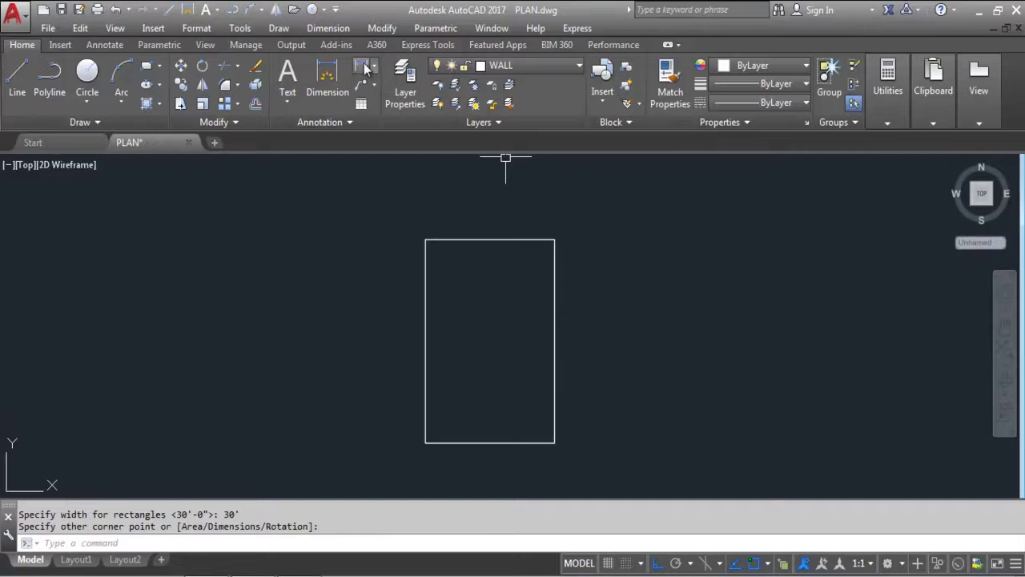
Step: Add linear dimensions to the rectangle's top and right edges, placing each just outside its edge
{"action": "left_click", "coordinate": [364, 68]}
{"action": "key", "text": "Return"}
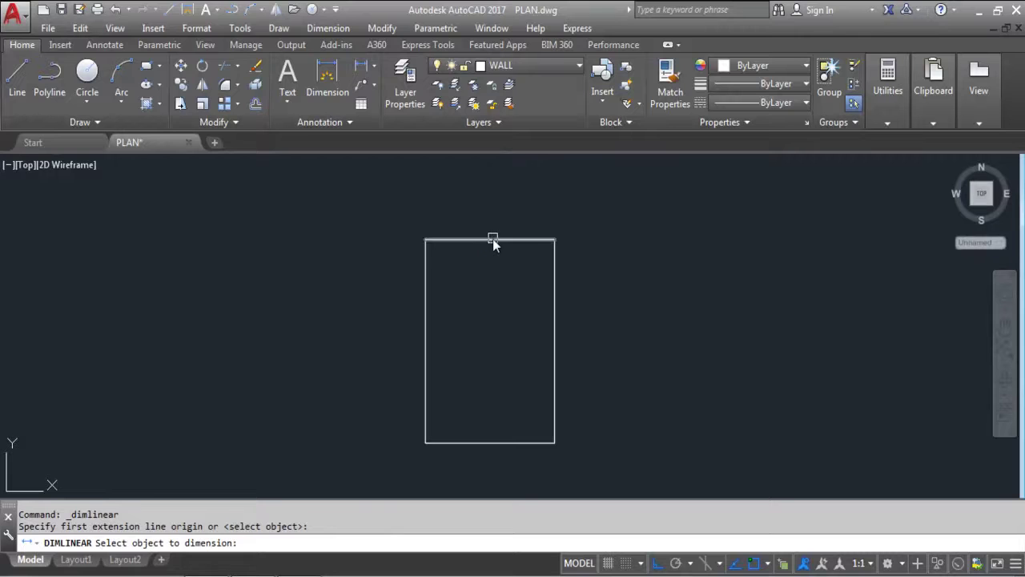
{"action": "left_click", "coordinate": [493, 239]}
{"action": "left_click", "coordinate": [492, 223]}
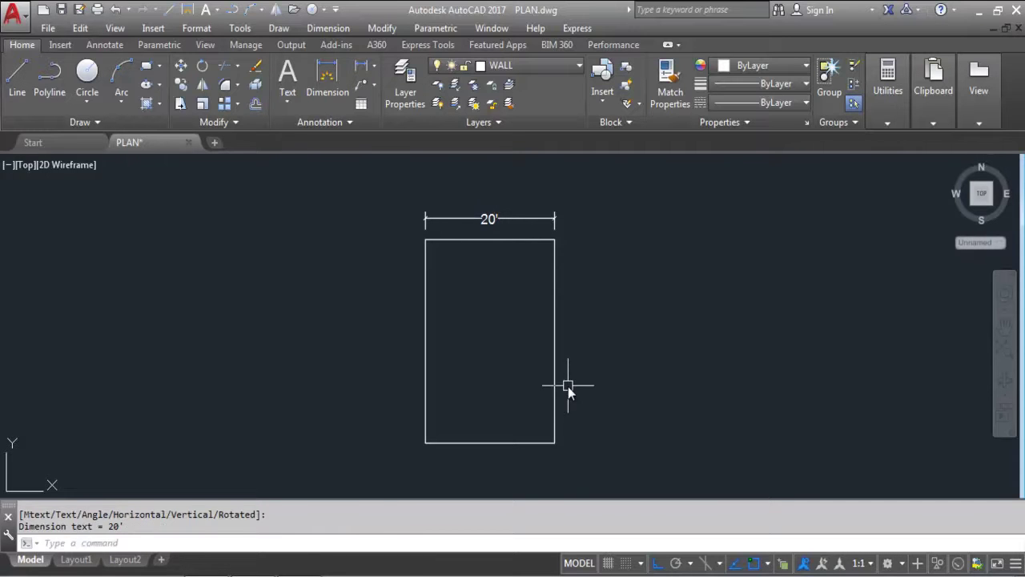
{"action": "key", "text": "Return"}
{"action": "key", "text": "Return"}
{"action": "left_click", "coordinate": [555, 333]}
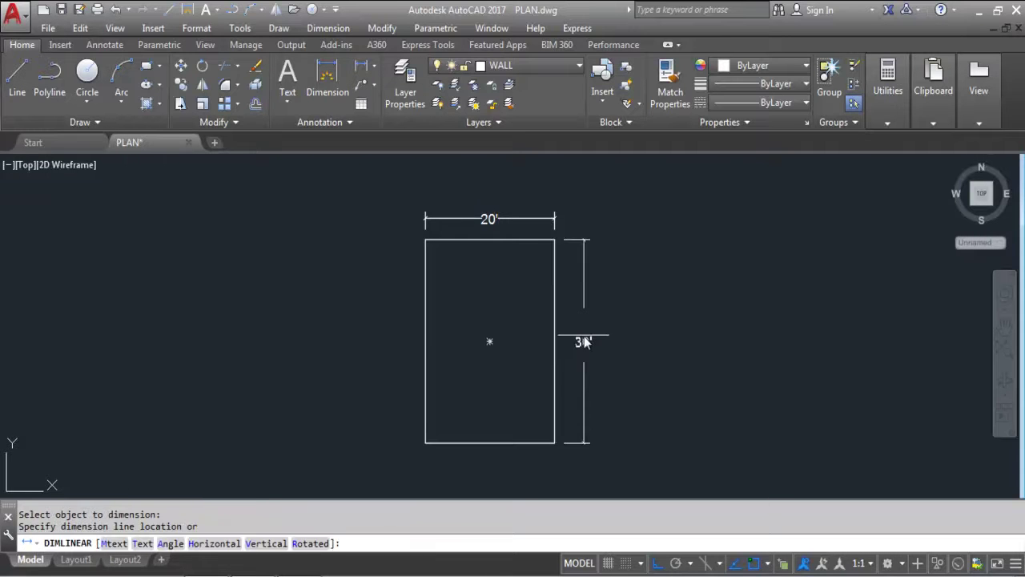
{"action": "left_click", "coordinate": [579, 343]}
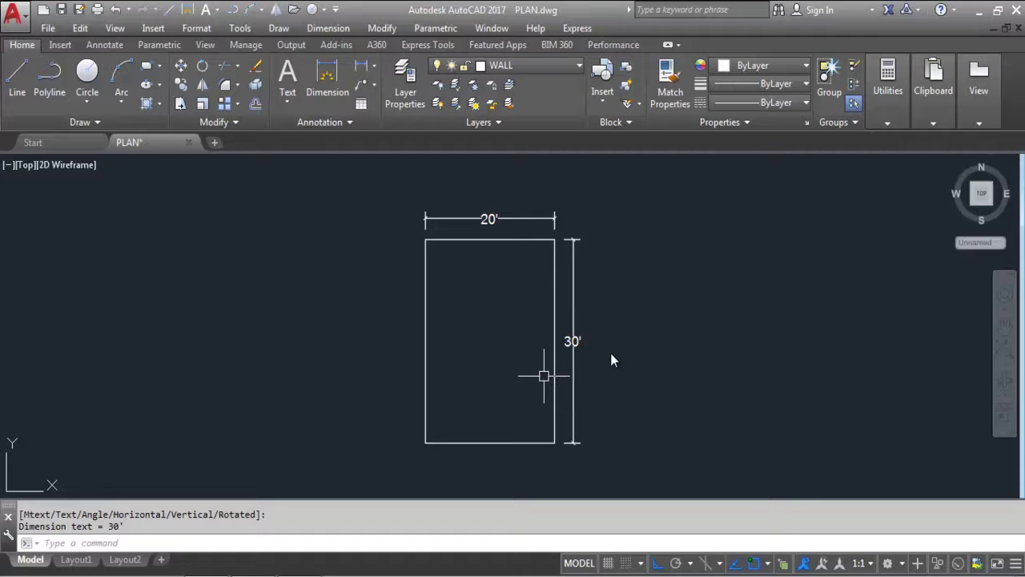
Step: Use DIMTEDIT to move the top dimension's text beyond the right end of its dimension line
{"action": "type", "text": "DIM"}
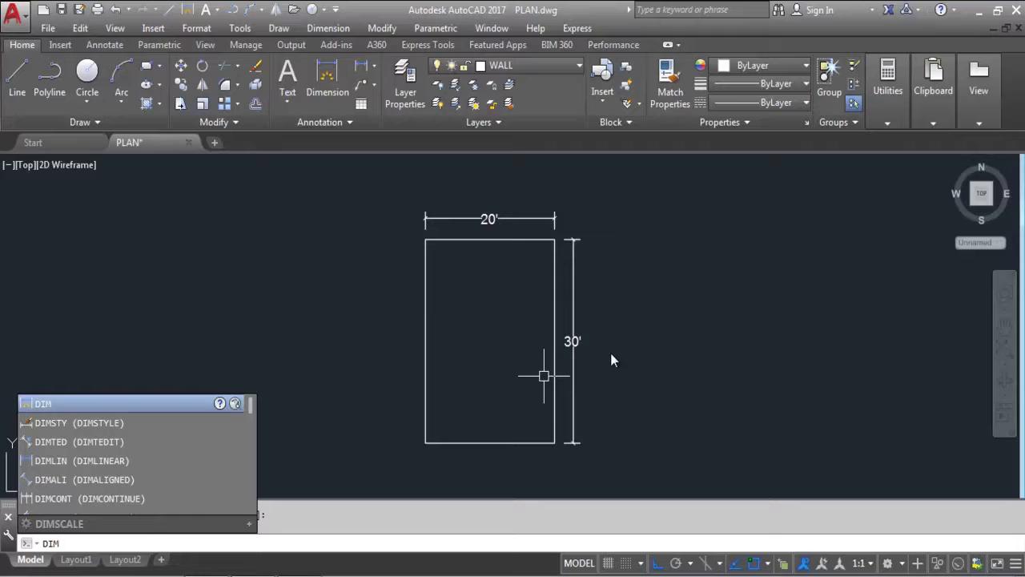
{"action": "type", "text": "TED"}
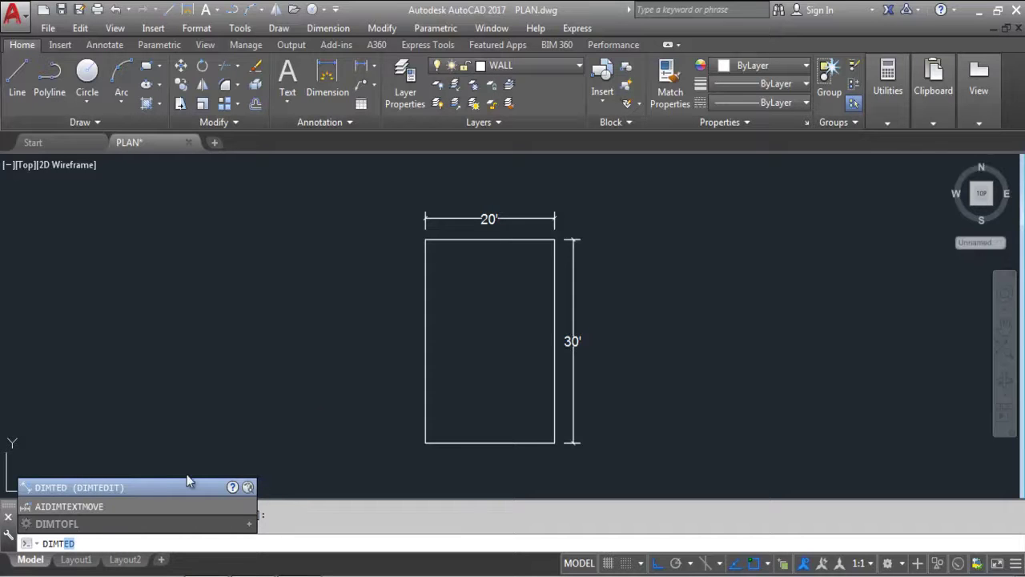
{"action": "left_click", "coordinate": [176, 486]}
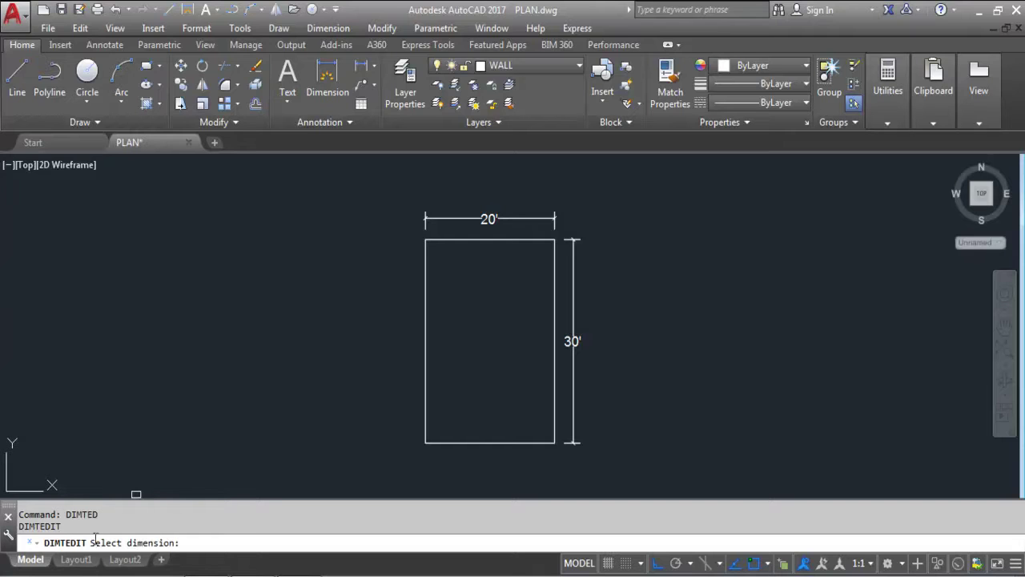
{"action": "left_click", "coordinate": [498, 219]}
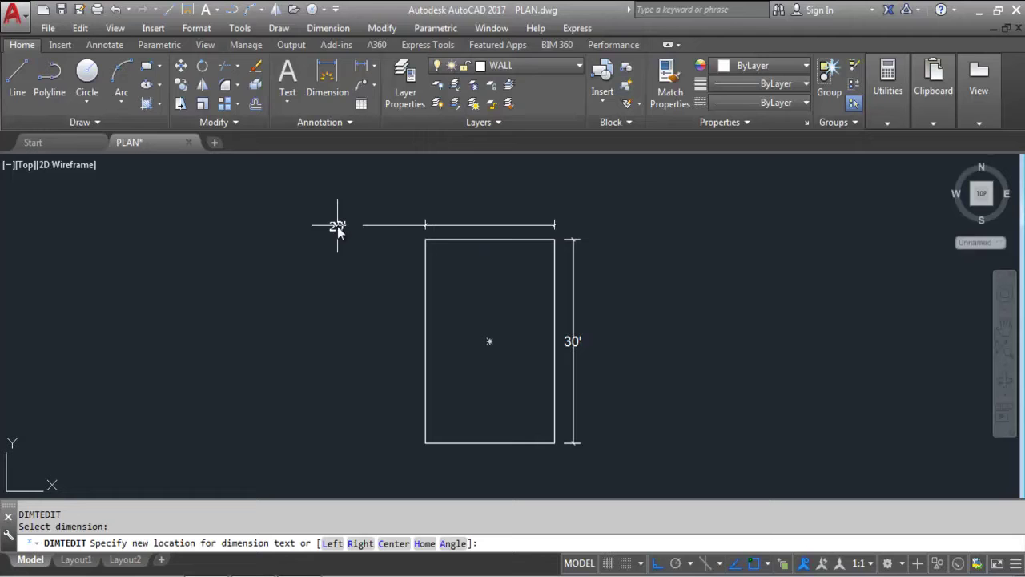
{"action": "left_click", "coordinate": [585, 218]}
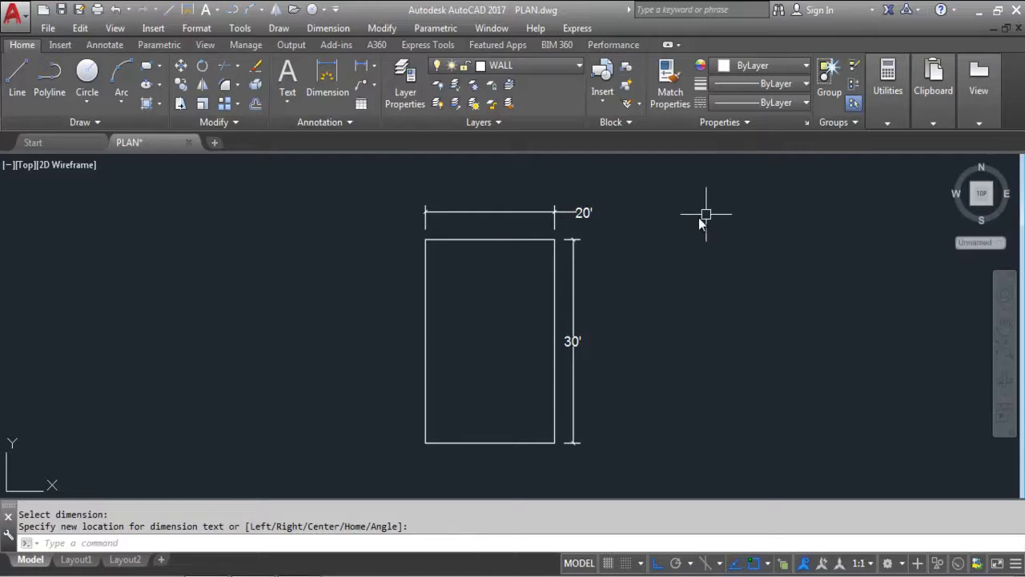
Step: Move the top dimension's text beyond the left extension line, and back onto the dimension line left of its middle
{"action": "key", "text": "Return"}
{"action": "left_click", "coordinate": [531, 213]}
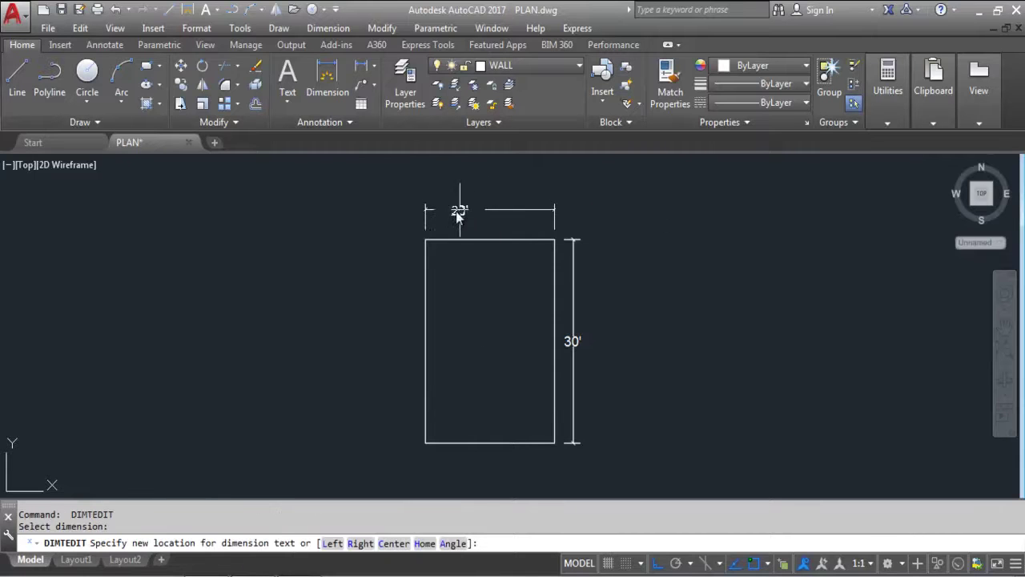
{"action": "left_click", "coordinate": [395, 218]}
{"action": "key", "text": "Return"}
{"action": "left_click", "coordinate": [530, 217]}
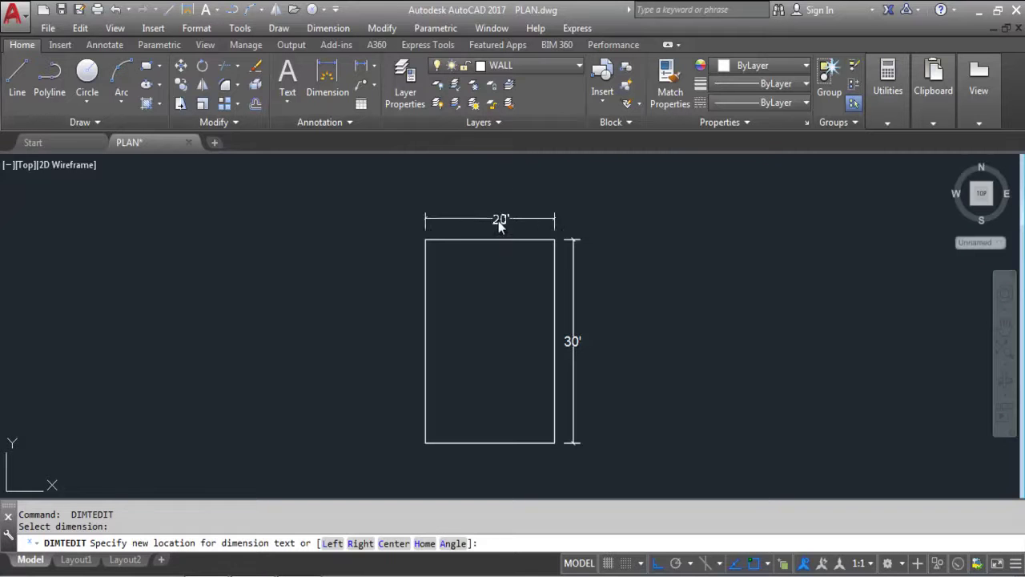
{"action": "left_click", "coordinate": [458, 227]}
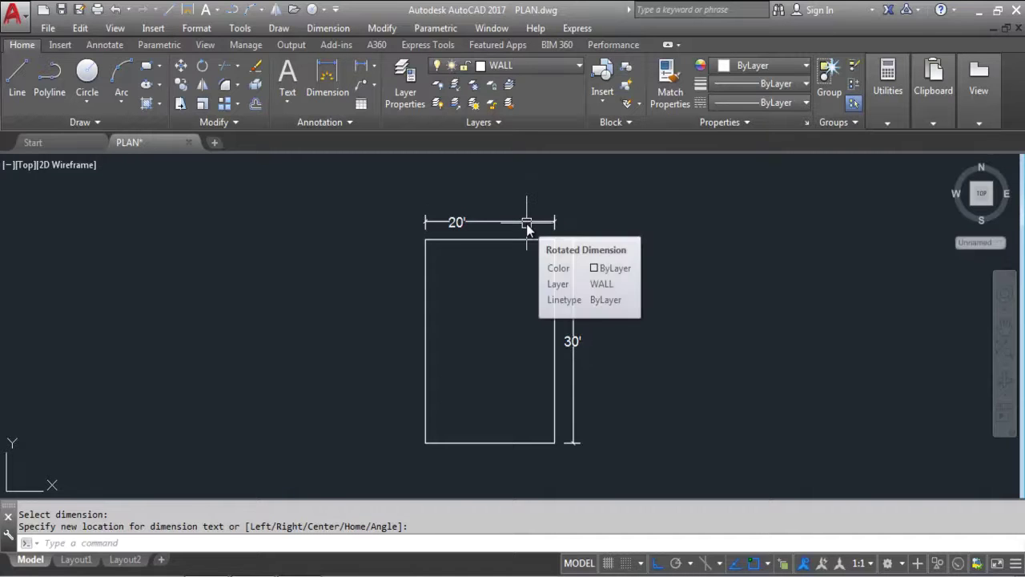
Step: Undo the three text position edits made to the top dimension
{"action": "key", "text": "ctrl+z"}
{"action": "key", "text": "ctrl+z"}
{"action": "key", "text": "ctrl+z"}
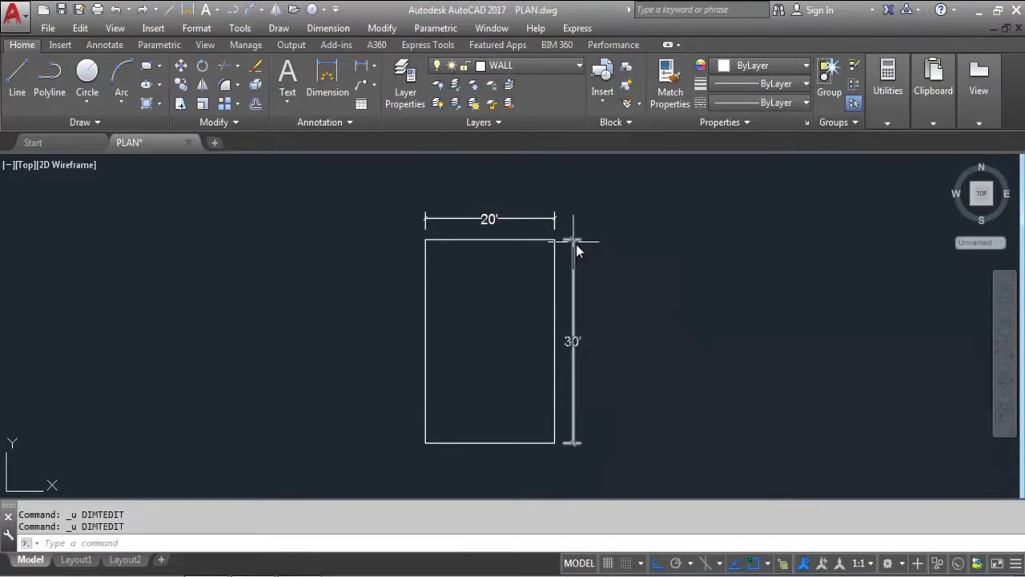
Step: Place the top dimension's text at the left end of its dimension line with DIMTEDIT's Left option
{"action": "type", "text": "DIMTED"}
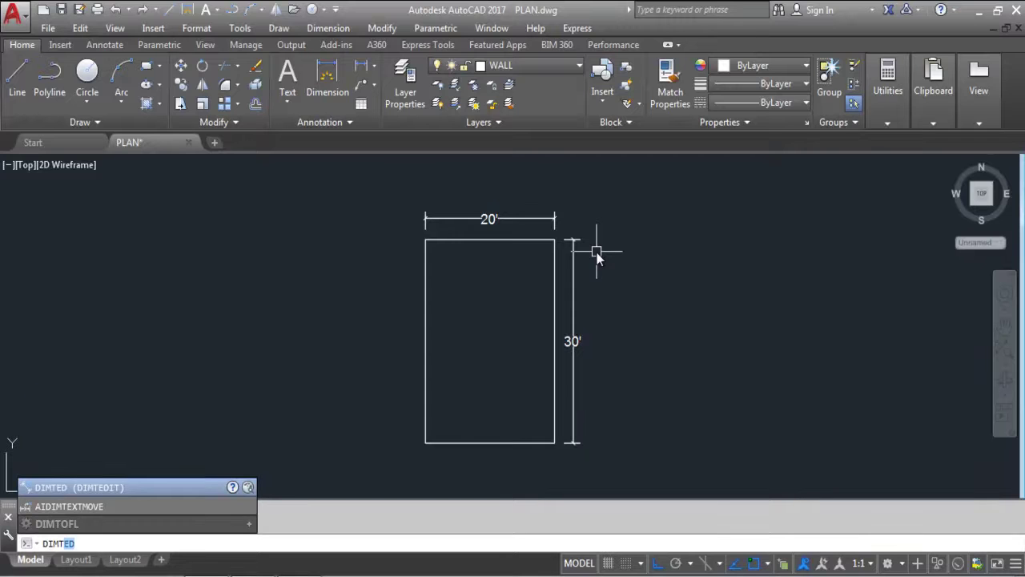
{"action": "key", "text": "Return"}
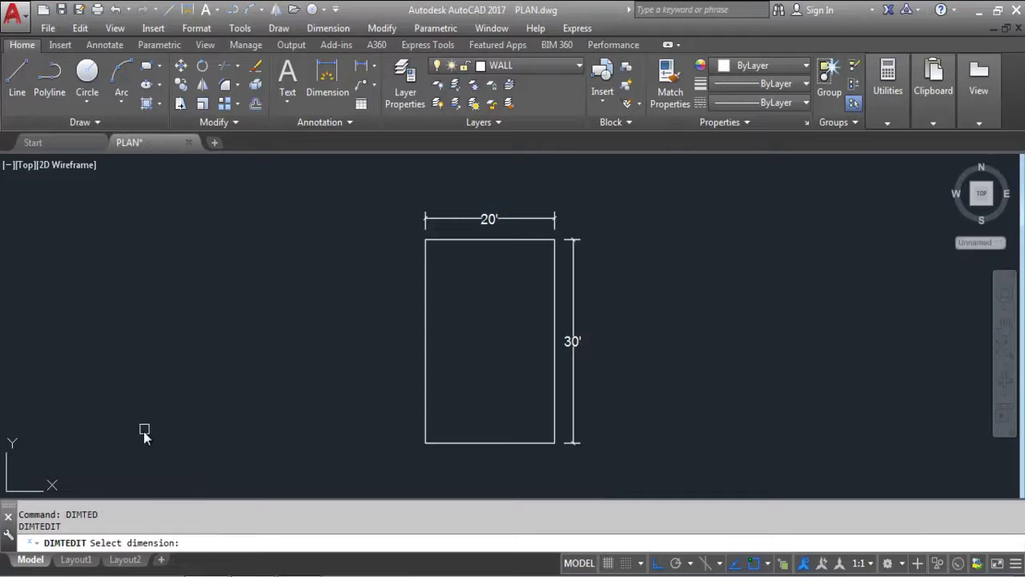
{"action": "left_click", "coordinate": [489, 218]}
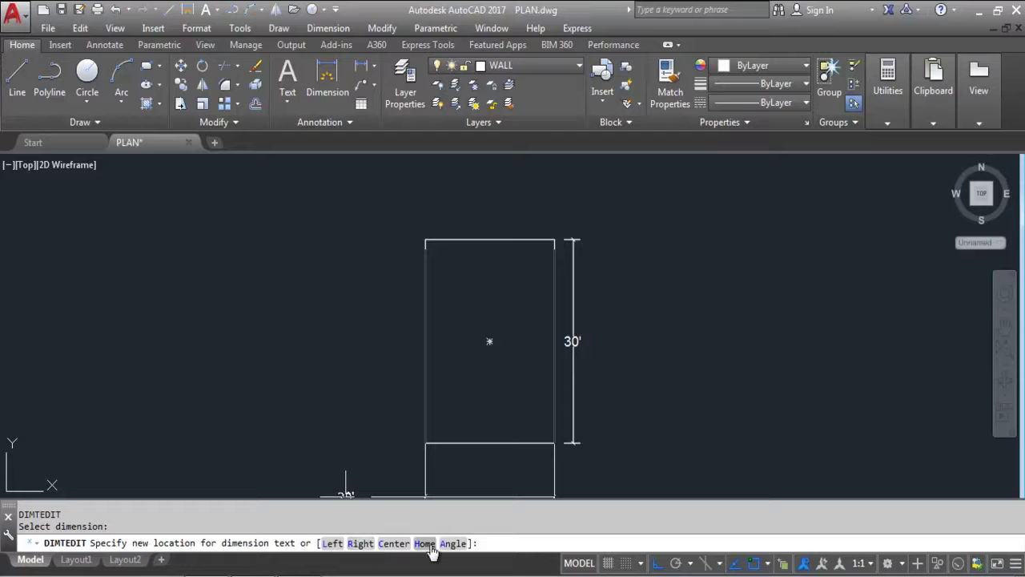
{"action": "left_click", "coordinate": [333, 549]}
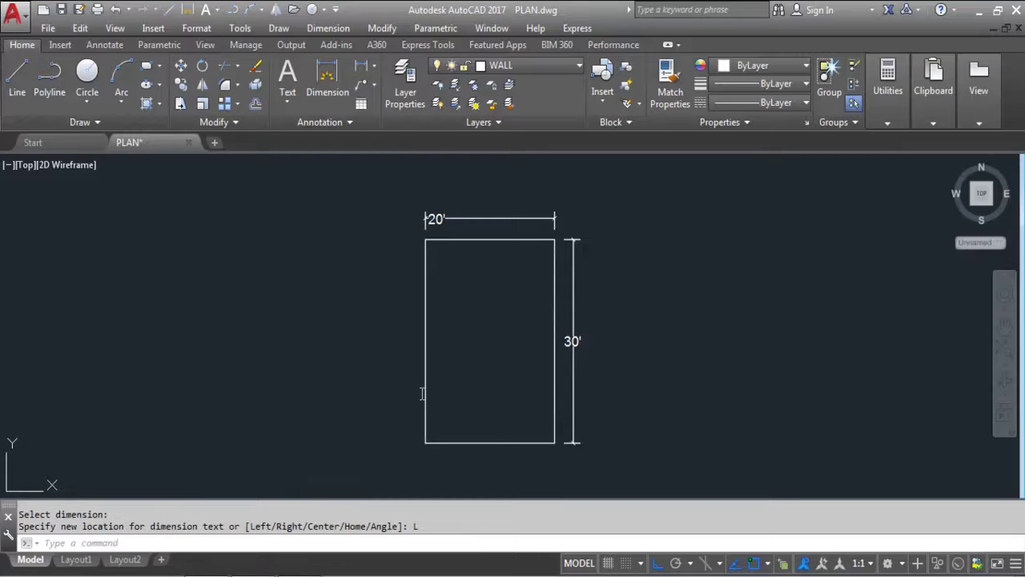
{"action": "scroll", "coordinate": [460, 196], "scroll_direction": "up", "scroll_amount": 2}
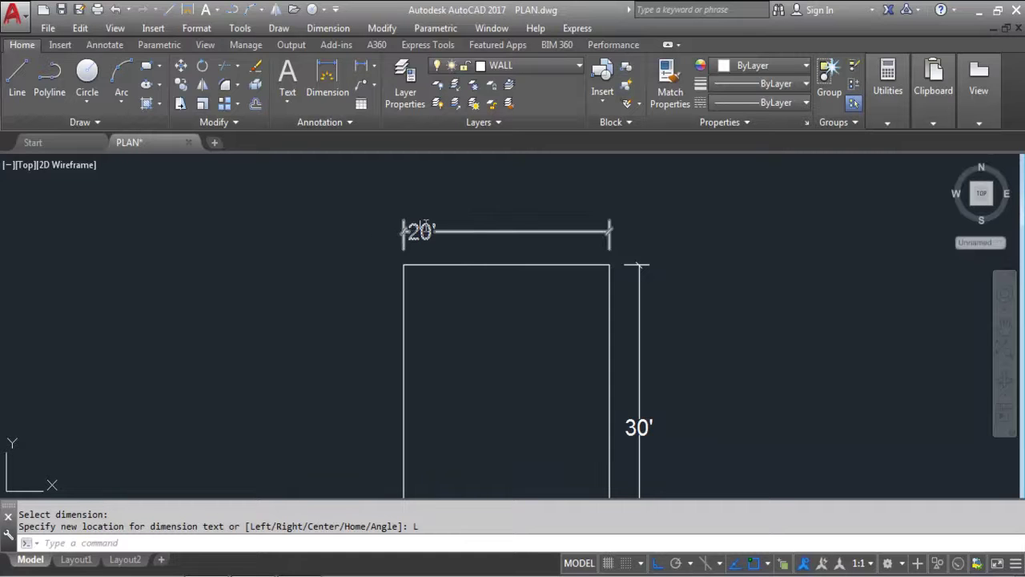
{"action": "scroll", "coordinate": [421, 228], "scroll_direction": "up", "scroll_amount": 4}
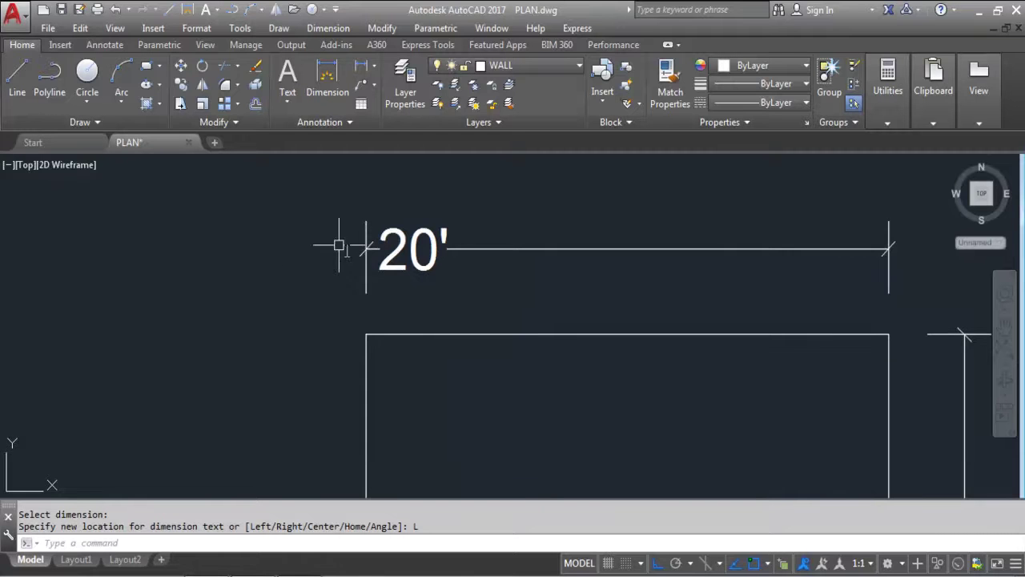
Step: Place the top dimension's text at the right end of its dimension line with DIMTEDIT's Right option
{"action": "scroll", "coordinate": [488, 229], "scroll_direction": "down", "scroll_amount": 5}
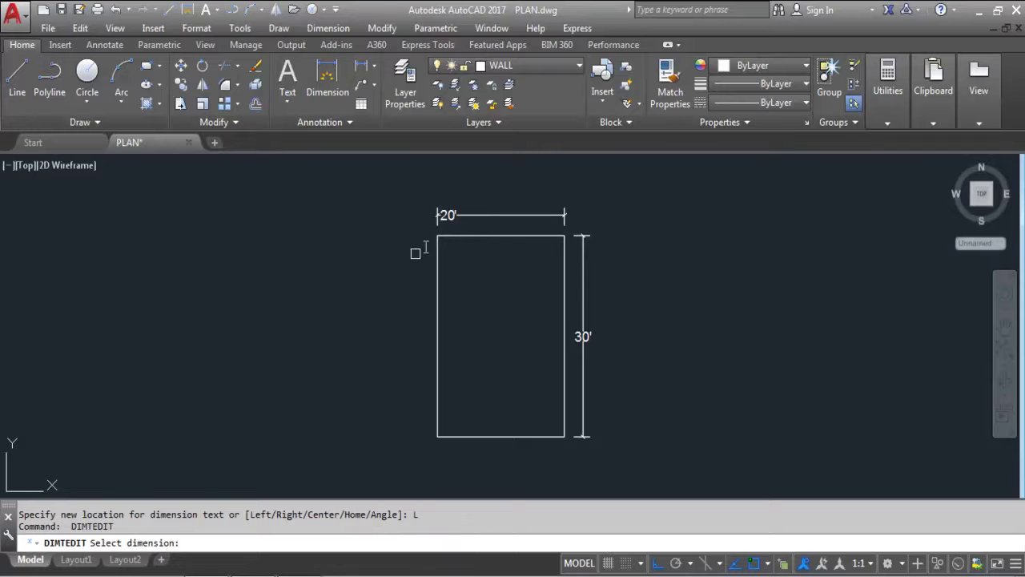
{"action": "left_click", "coordinate": [489, 215]}
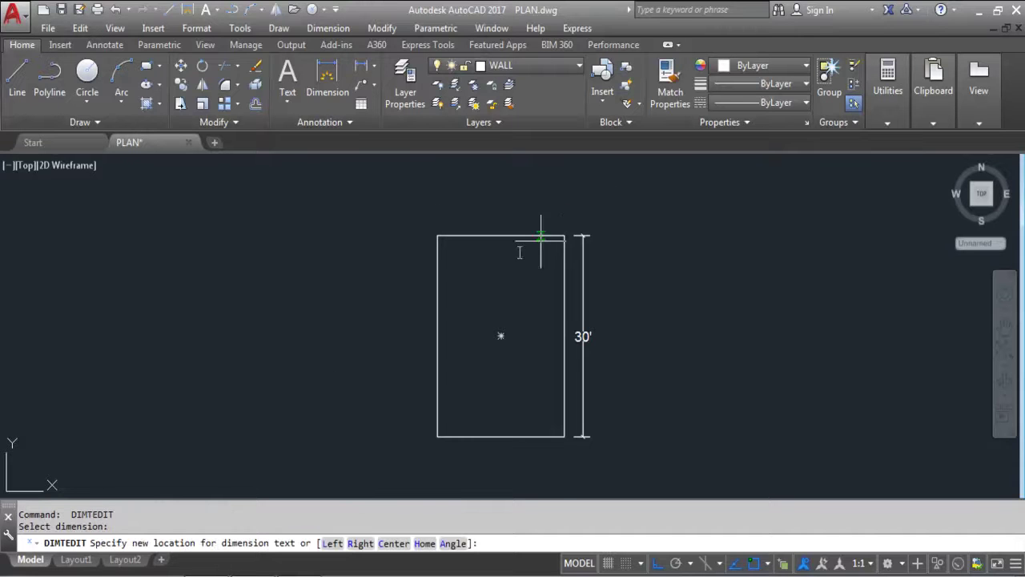
{"action": "left_click", "coordinate": [362, 543]}
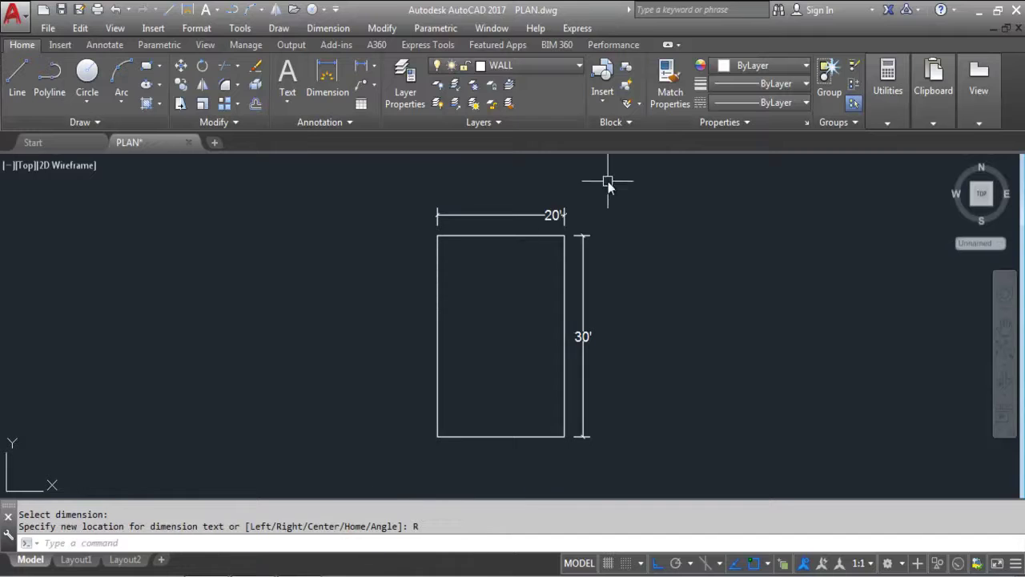
{"action": "scroll", "coordinate": [550, 199], "scroll_direction": "up", "scroll_amount": 4}
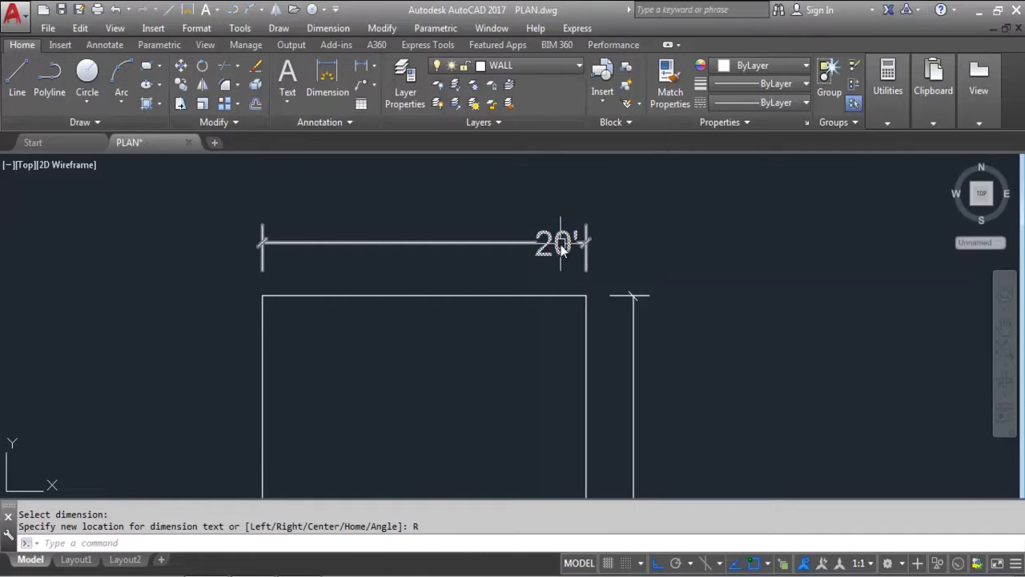
{"action": "mouse_move", "coordinate": [541, 254]}
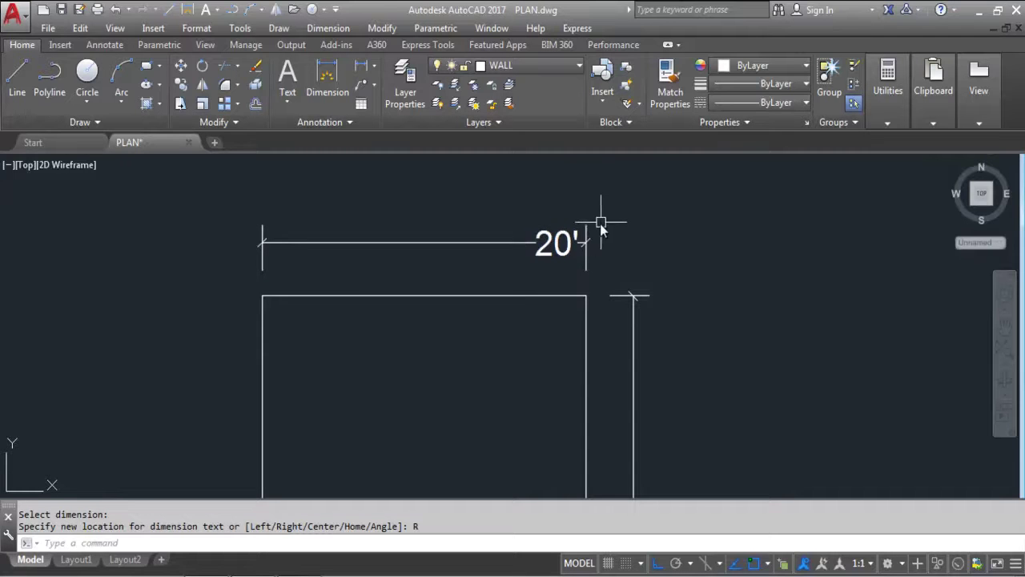
Step: Center the top dimension's text on its dimension line with DIMTEDIT's Center option
{"action": "scroll", "coordinate": [537, 197], "scroll_direction": "down", "scroll_amount": 2}
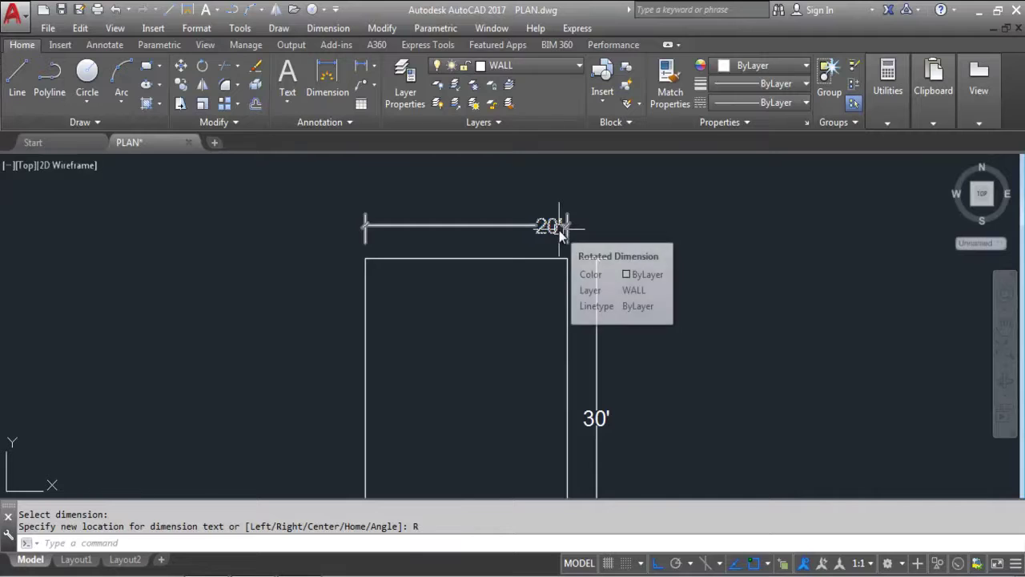
{"action": "scroll", "coordinate": [571, 224], "scroll_direction": "down", "scroll_amount": 2}
{"action": "scroll", "coordinate": [473, 232], "scroll_direction": "up", "scroll_amount": 1}
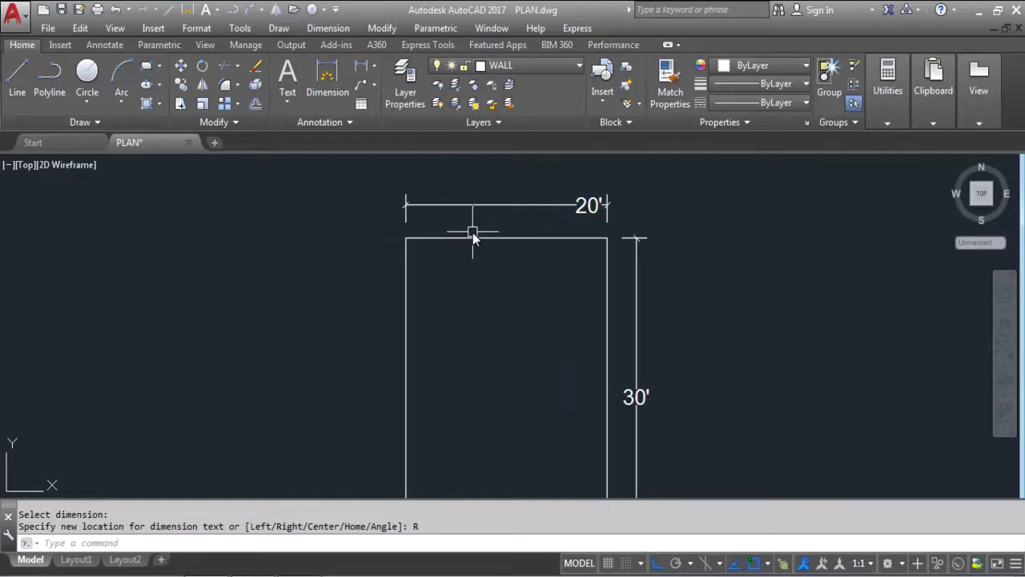
{"action": "key", "text": "Return"}
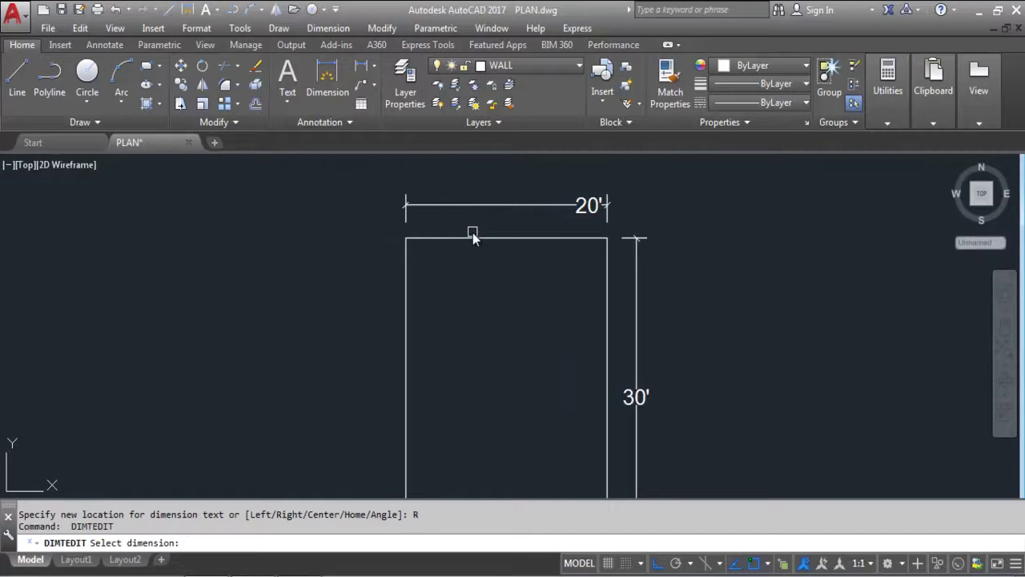
{"action": "left_click", "coordinate": [532, 205]}
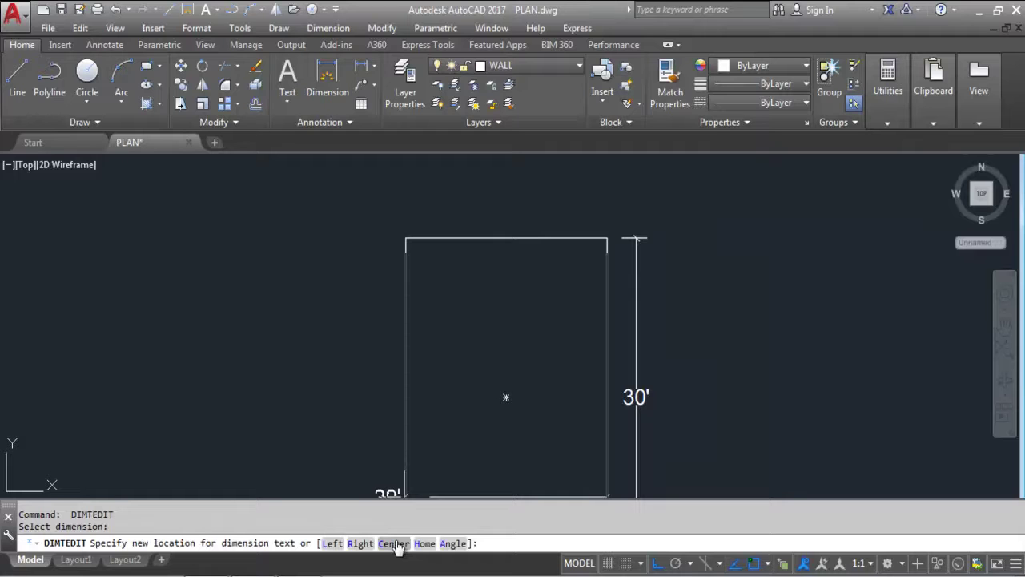
{"action": "left_click", "coordinate": [396, 544]}
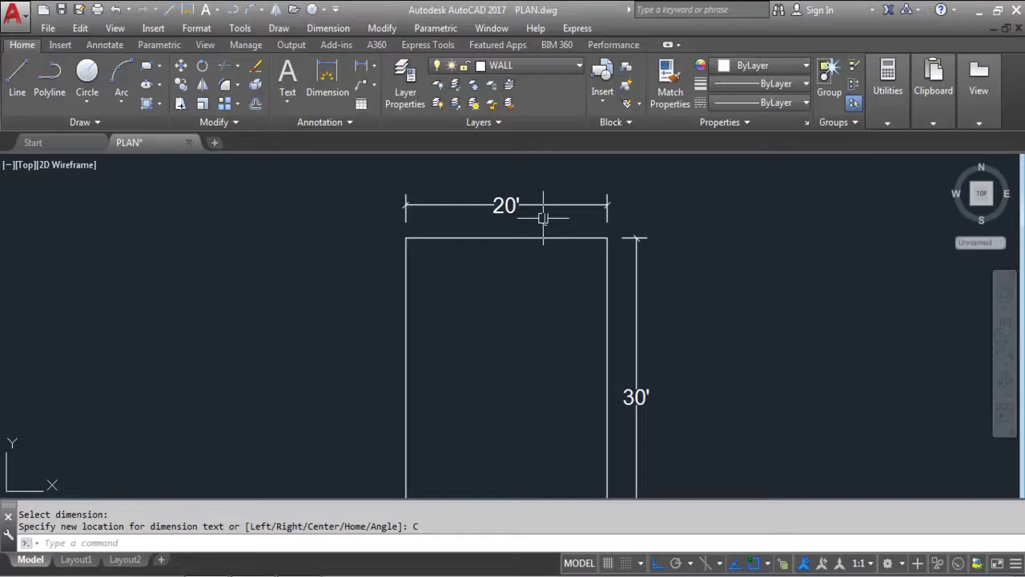
Step: Apply DIMTEDIT's Home option to the centered text of the top dimension
{"action": "key", "text": "Return"}
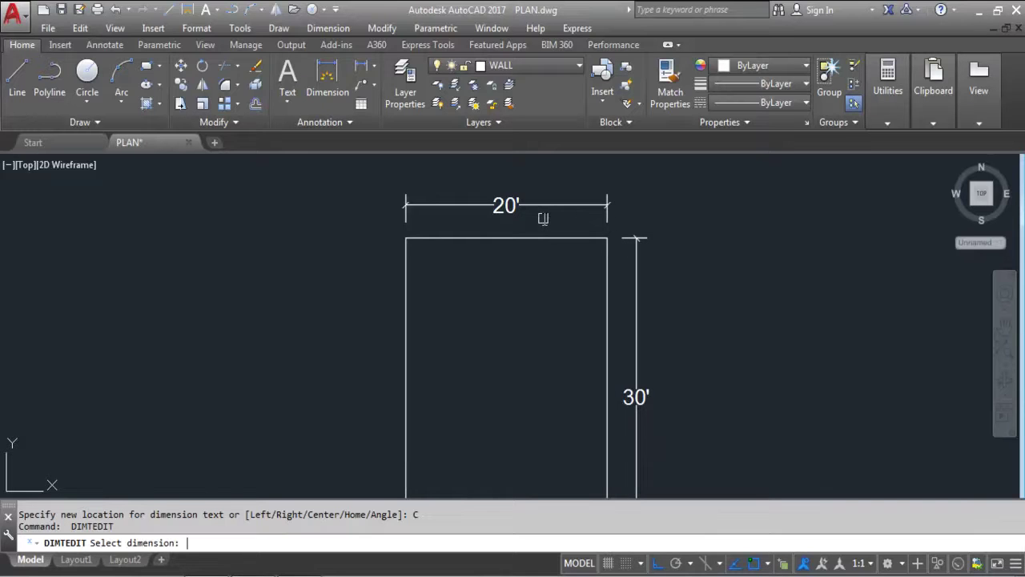
{"action": "left_click", "coordinate": [481, 202]}
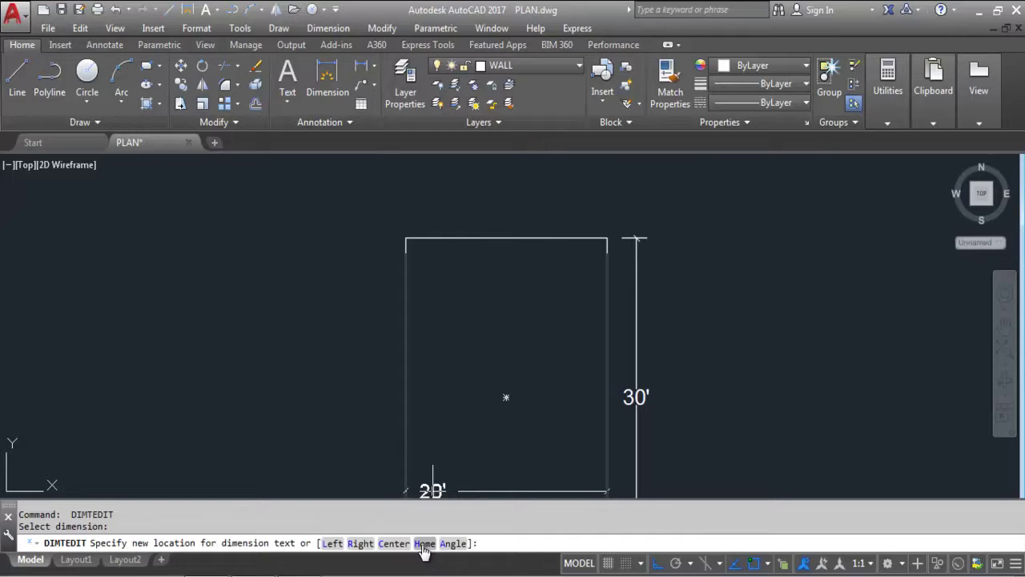
{"action": "left_click", "coordinate": [423, 544]}
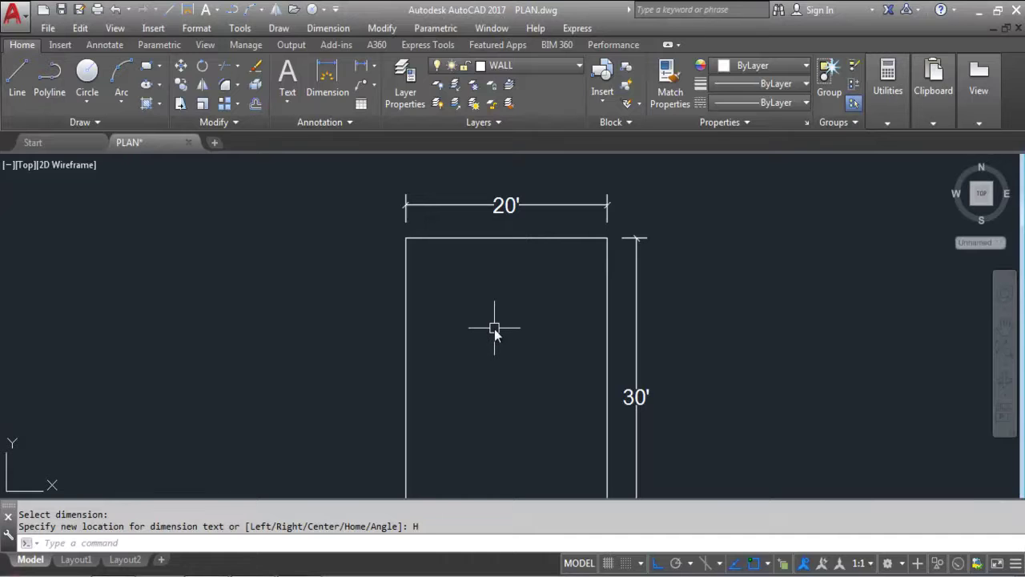
Step: Move the top dimension's text to the left end of its dimension line with DIMTEDIT's Left option
{"action": "key", "text": "Return"}
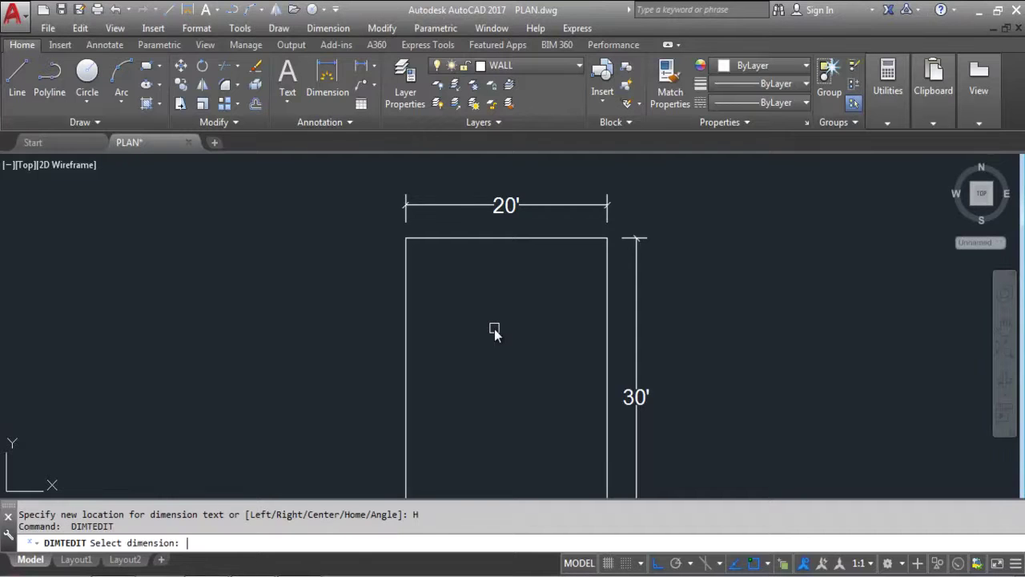
{"action": "left_click", "coordinate": [502, 210]}
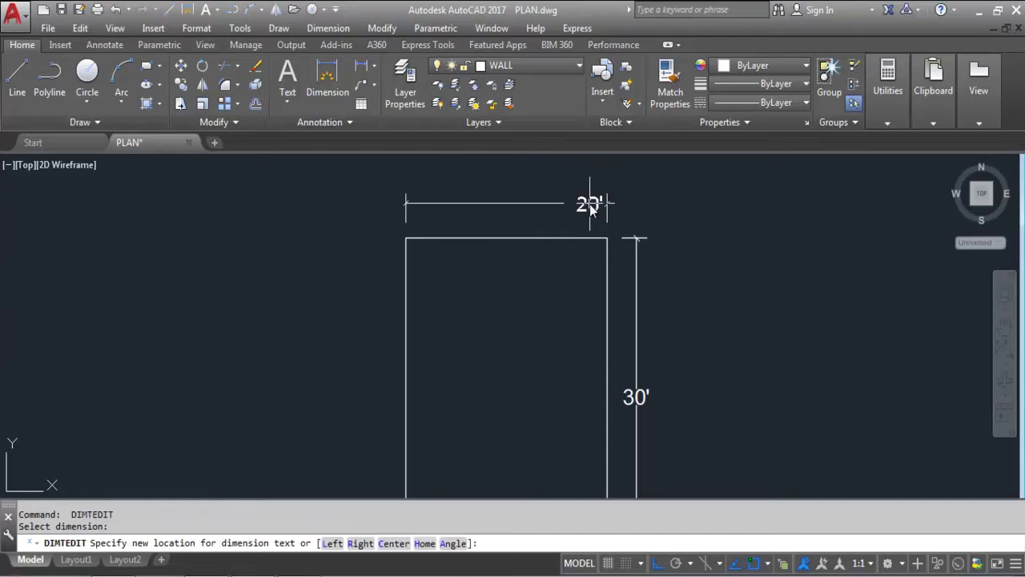
{"action": "left_click", "coordinate": [332, 544]}
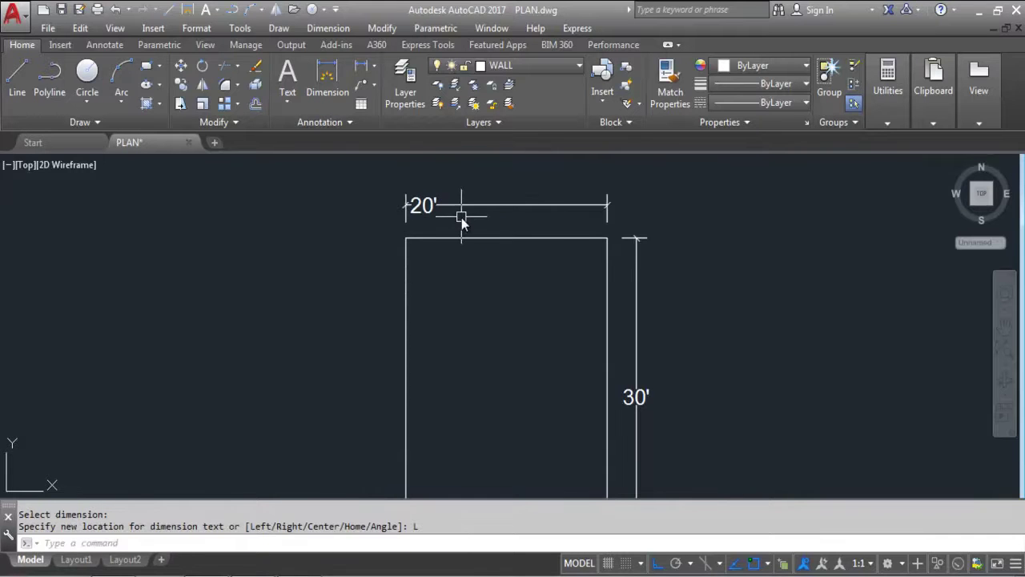
Step: Try to return the left-aligned text of the top dimension to its default position with DIMTEDIT's Home option
{"action": "key", "text": "Return"}
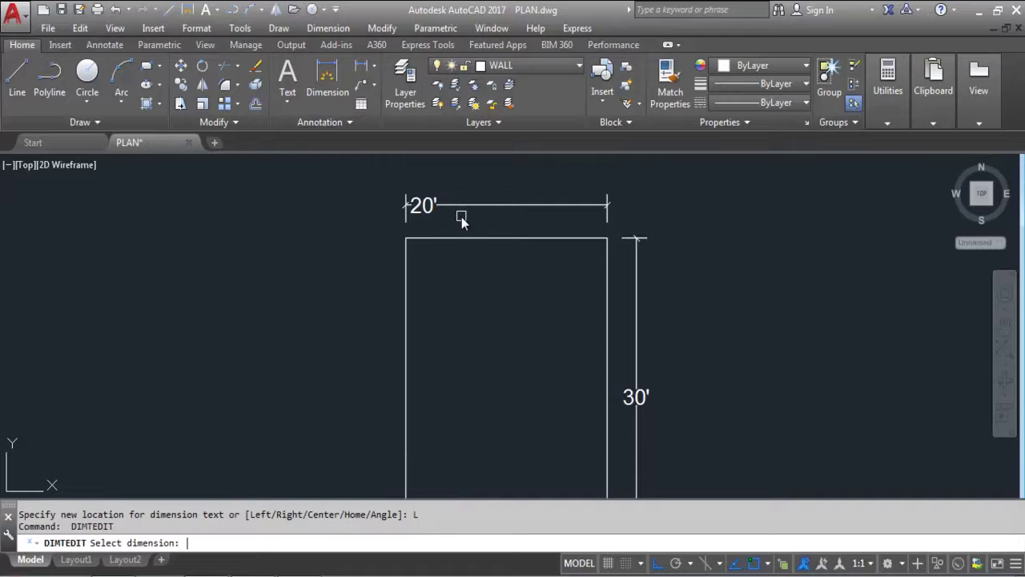
{"action": "left_click", "coordinate": [434, 208]}
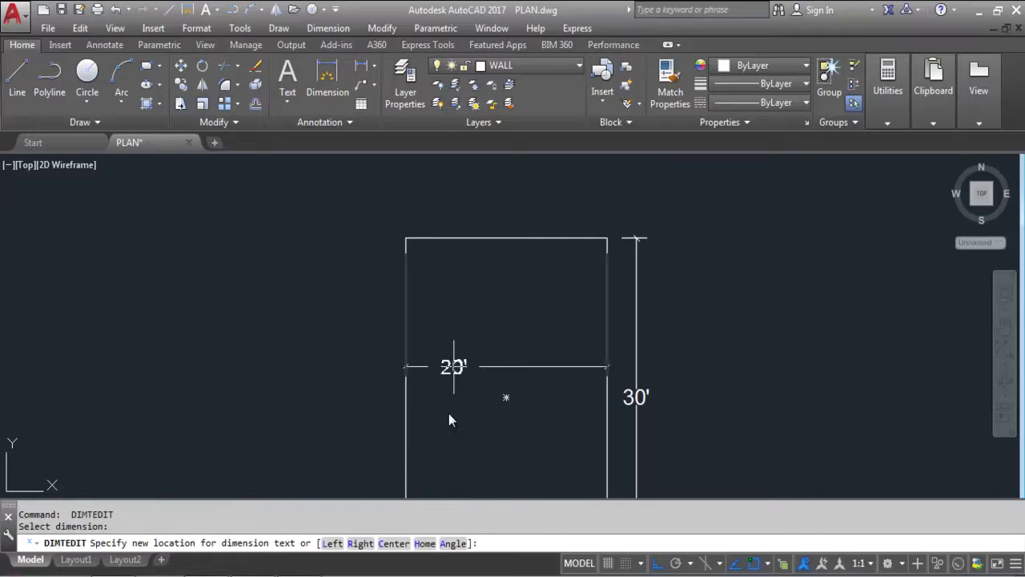
{"action": "left_click", "coordinate": [424, 543]}
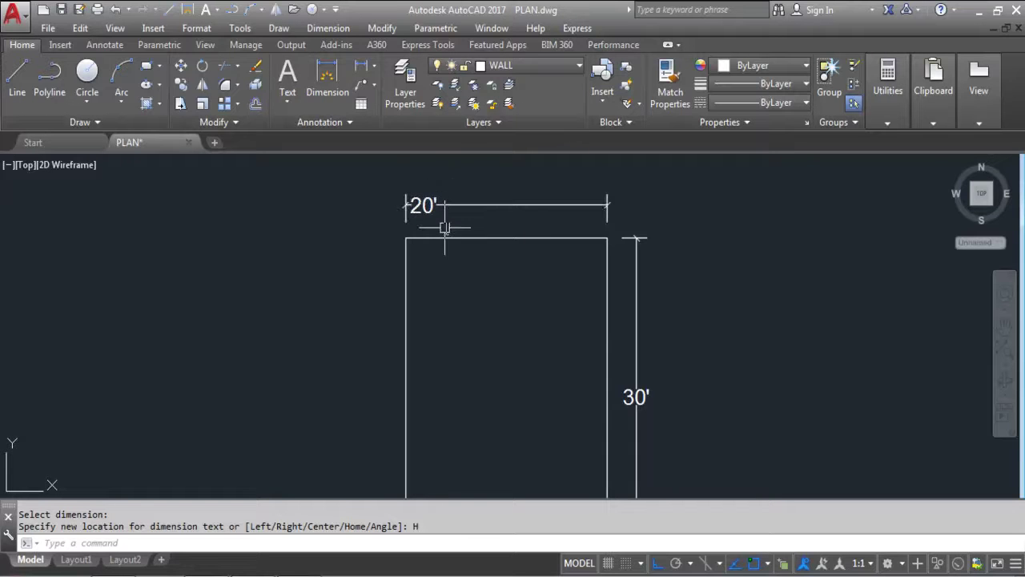
Step: Move the top dimension's text to the right end of its dimension line with DIMTEDIT's Right option
{"action": "key", "text": "Return"}
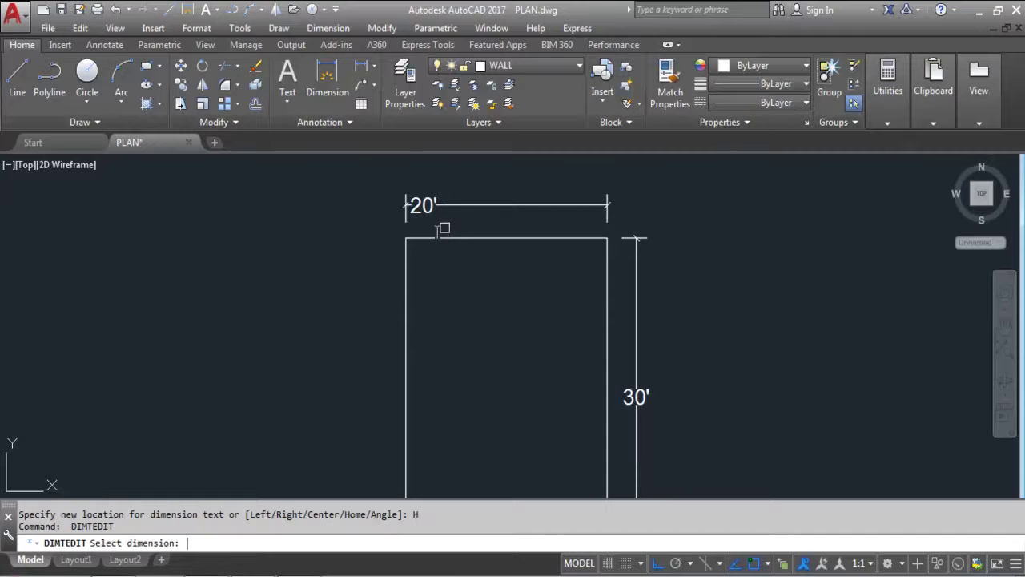
{"action": "left_click", "coordinate": [417, 208]}
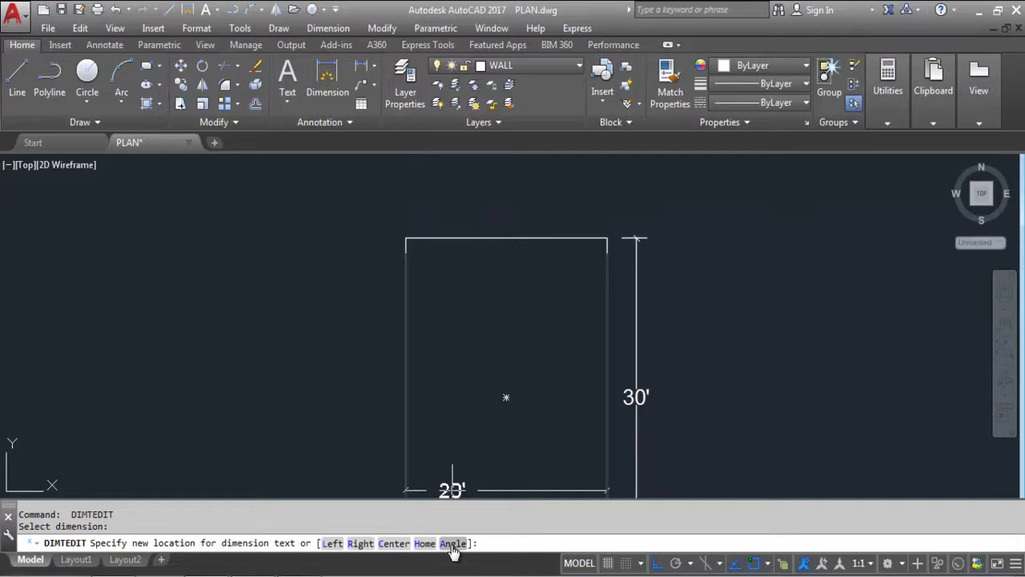
{"action": "left_click", "coordinate": [360, 543]}
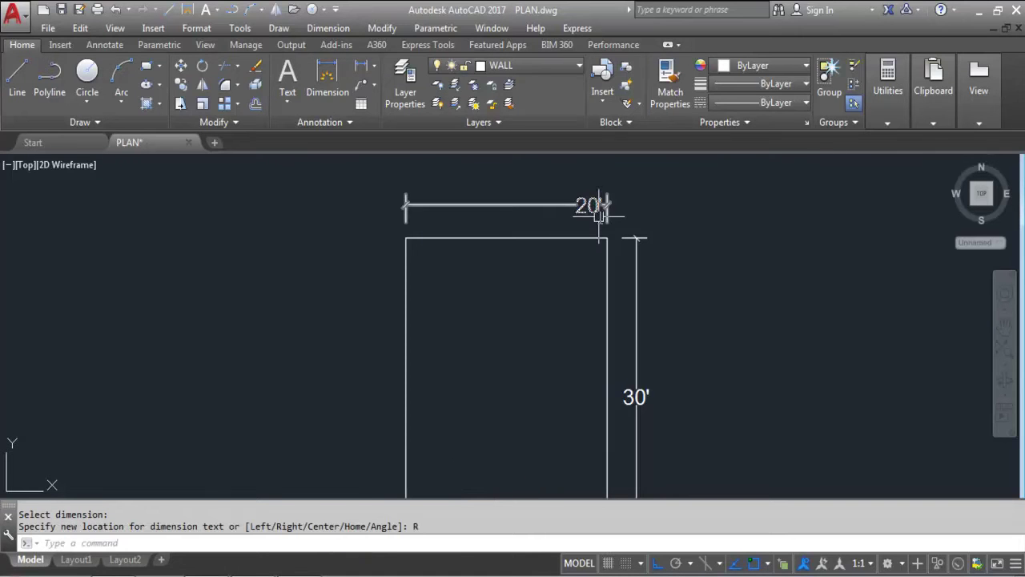
Step: Try to return the right-aligned text of the top dimension to its default position with DIMTEDIT's Home option
{"action": "key", "text": "Return"}
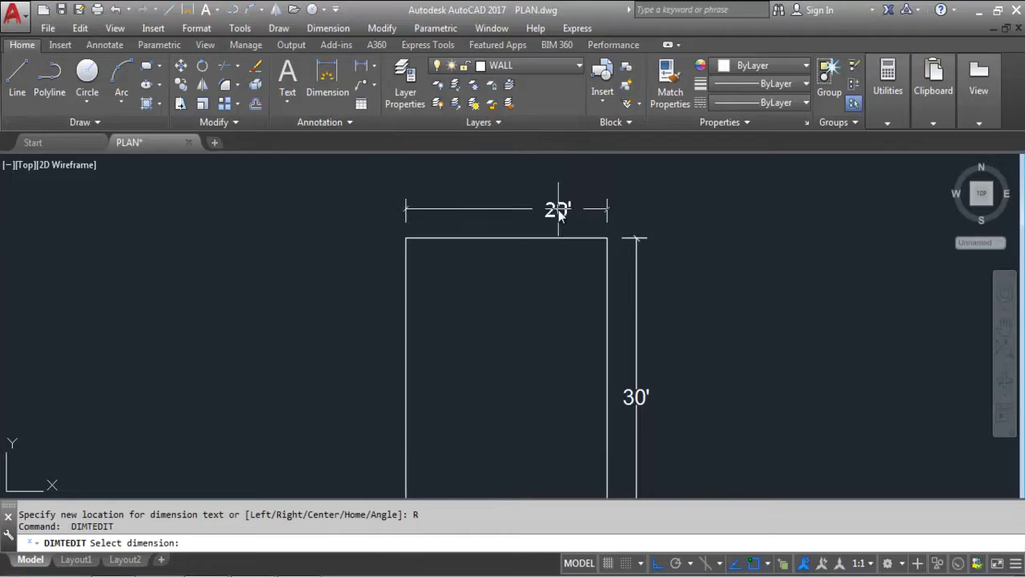
{"action": "left_click", "coordinate": [559, 210]}
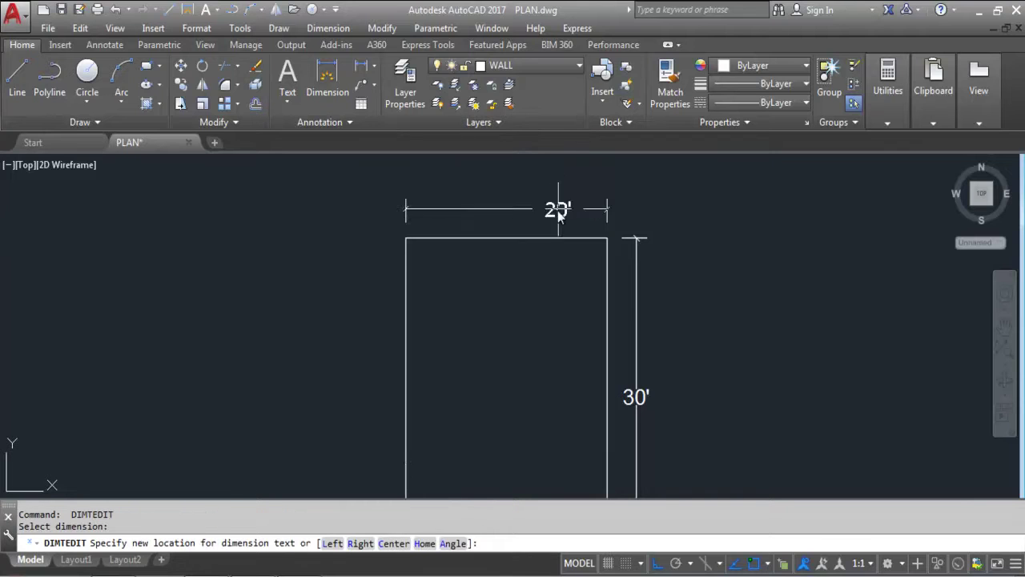
{"action": "left_click", "coordinate": [424, 544]}
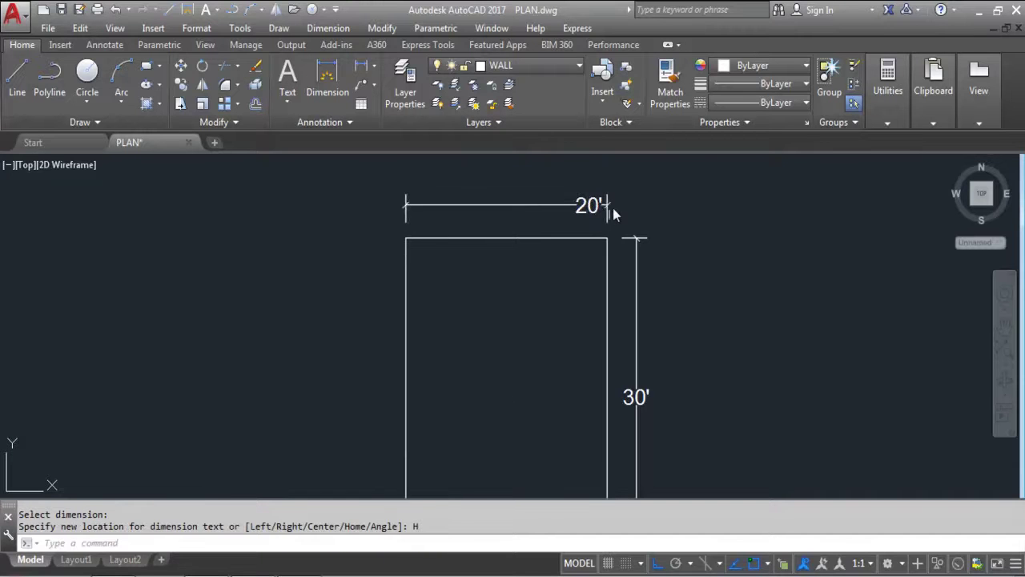
Step: Center the top dimension's text on its dimension line with DIMTEDIT's Center option
{"action": "key", "text": "Return"}
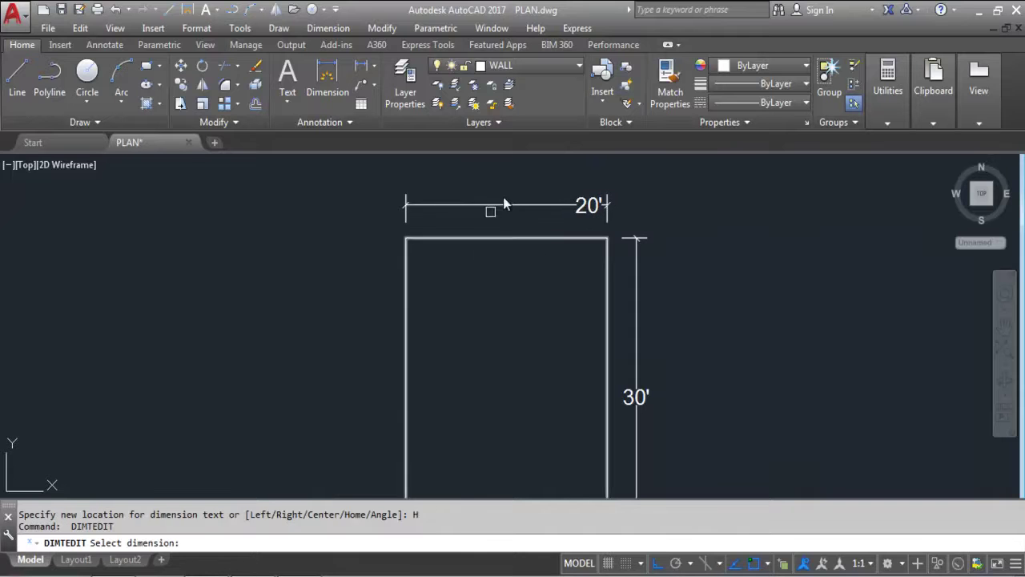
{"action": "left_click", "coordinate": [540, 207]}
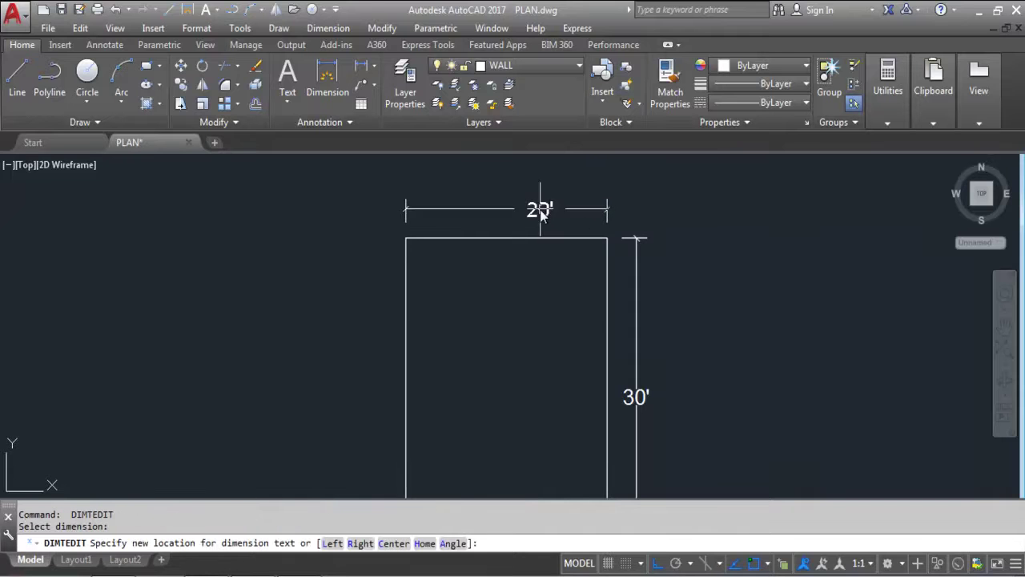
{"action": "left_click", "coordinate": [394, 544]}
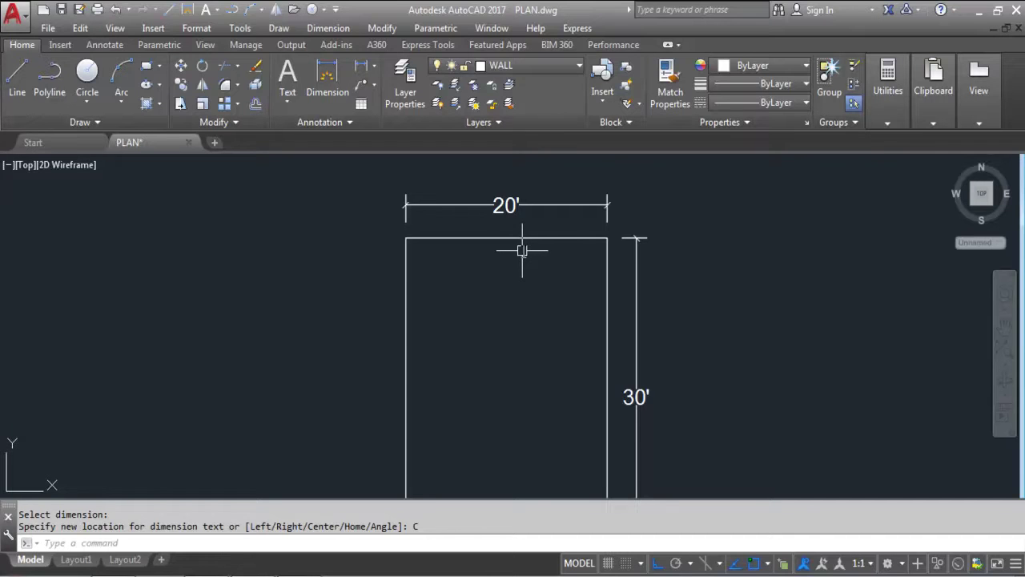
Step: Rotate the top dimension's text to 45 degrees with DIMTEDIT's Angle option
{"action": "key", "text": "Return"}
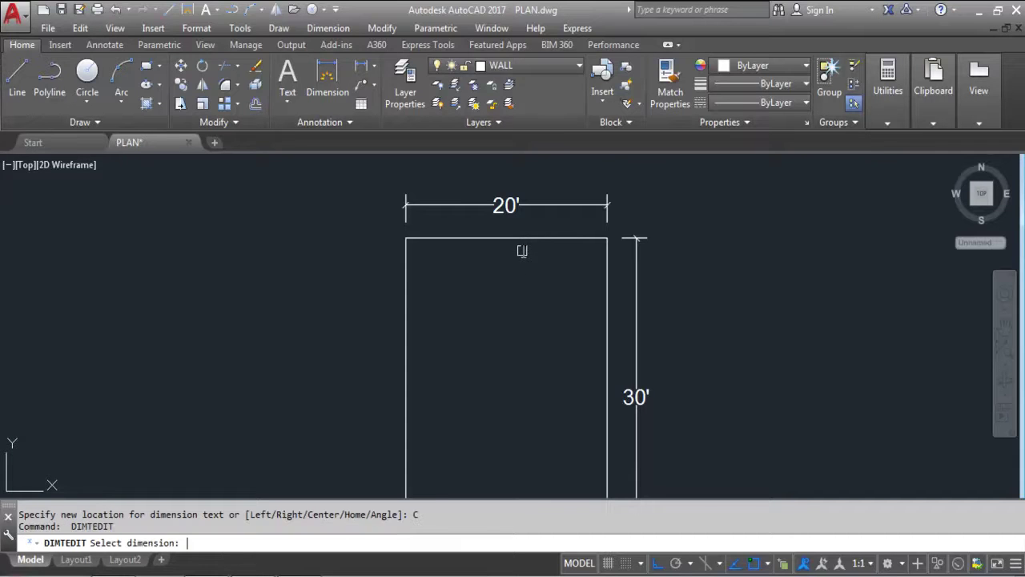
{"action": "left_click", "coordinate": [503, 190]}
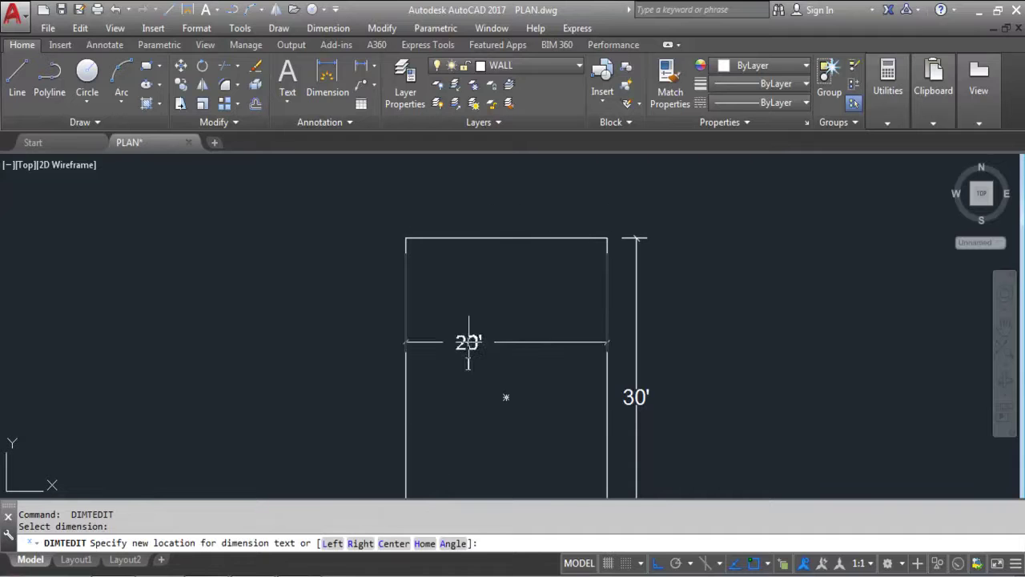
{"action": "left_click", "coordinate": [452, 544]}
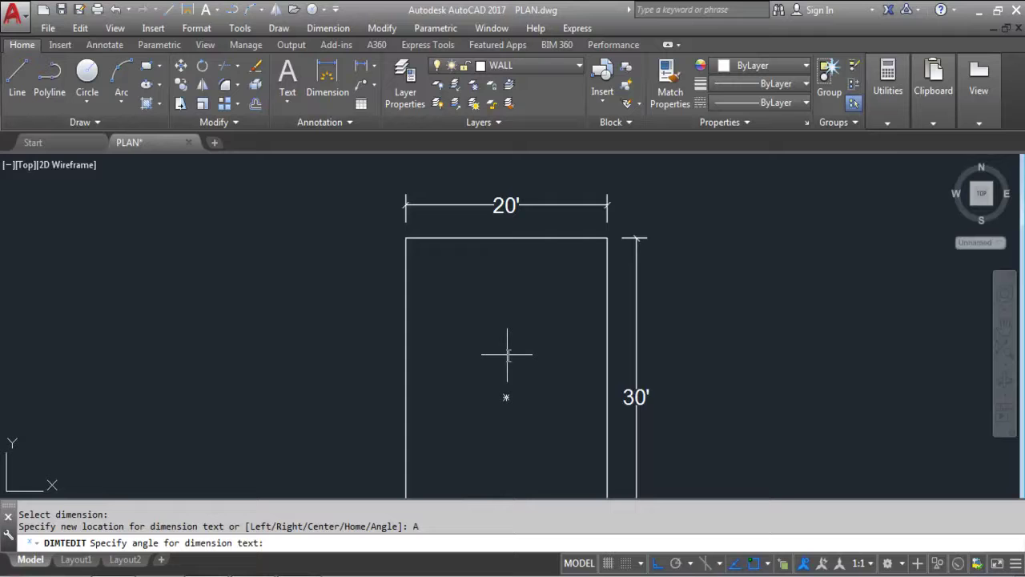
{"action": "type", "text": "45"}
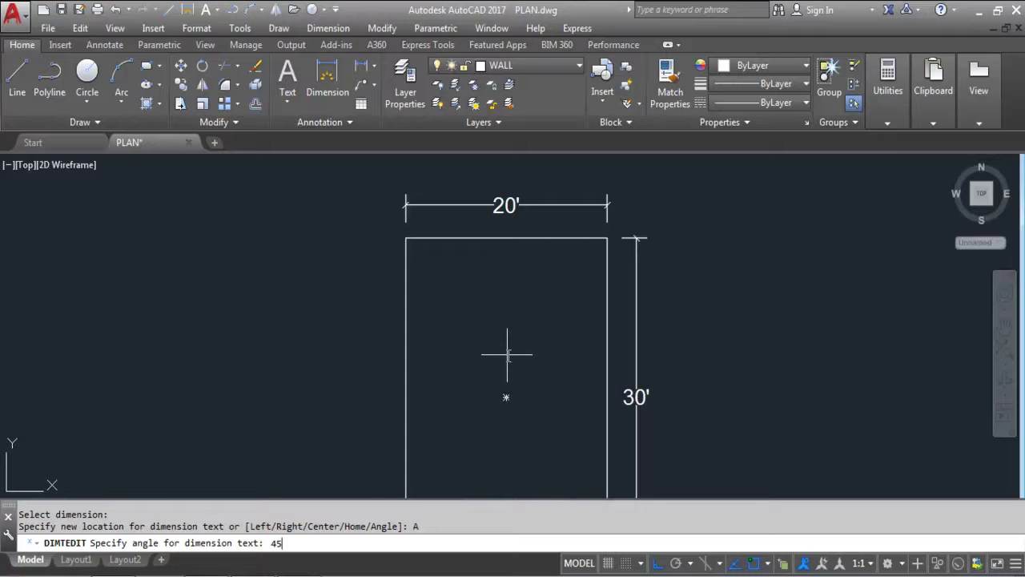
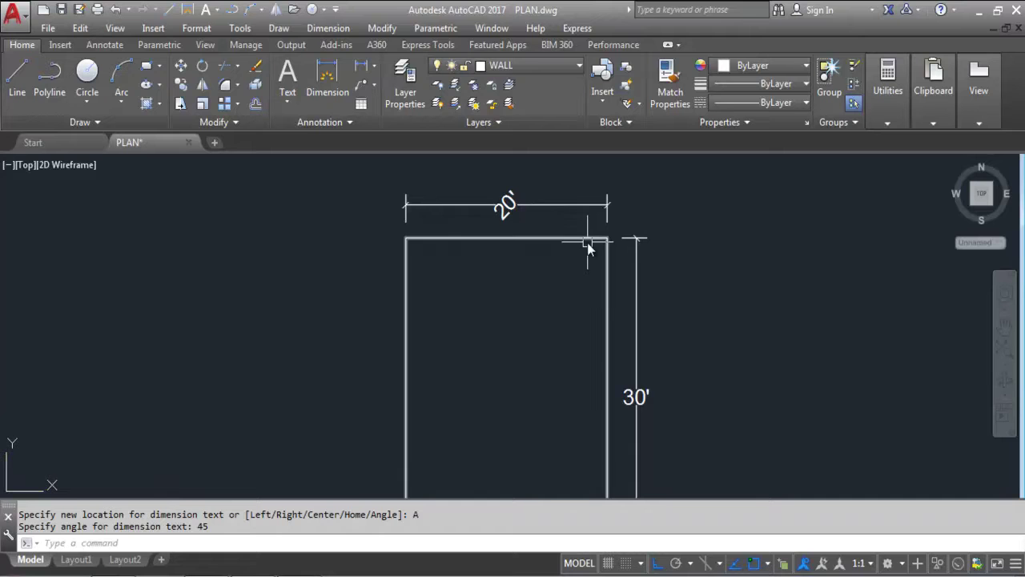
Step: Set the top dimension's text angle to 30 degrees with DIMTEDIT's Angle option
{"action": "key", "text": "Return"}
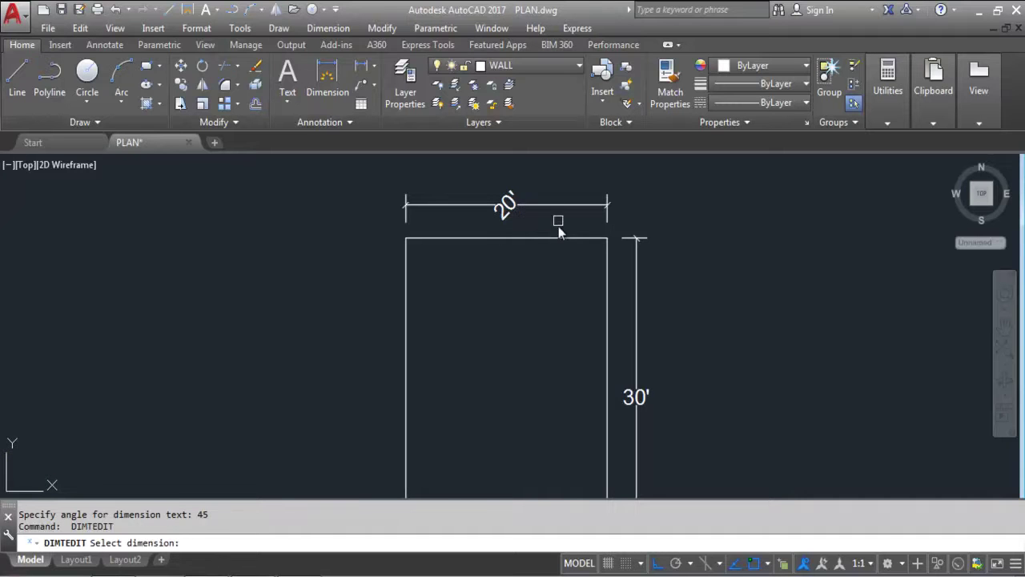
{"action": "left_click", "coordinate": [505, 205]}
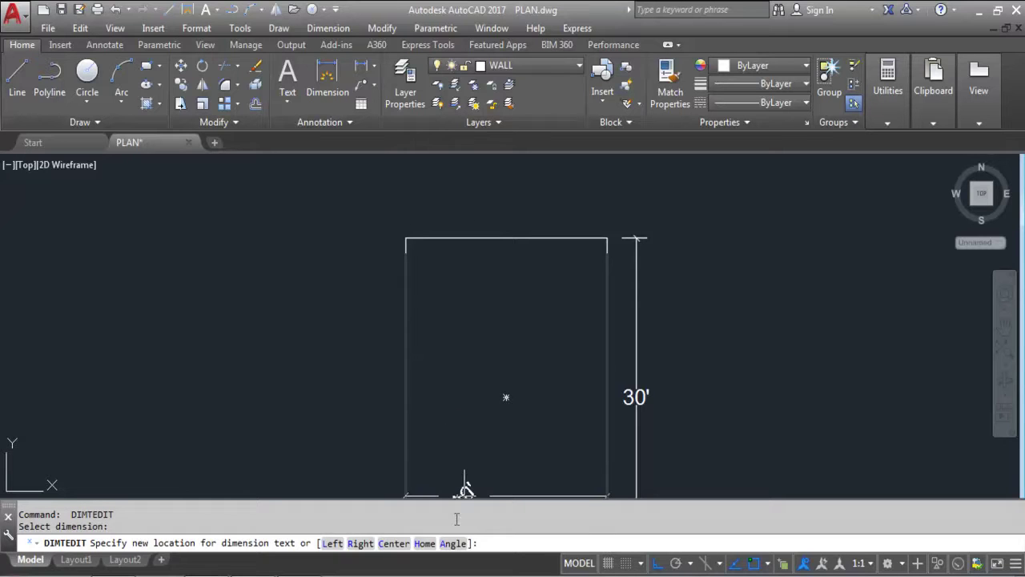
{"action": "left_click", "coordinate": [454, 545]}
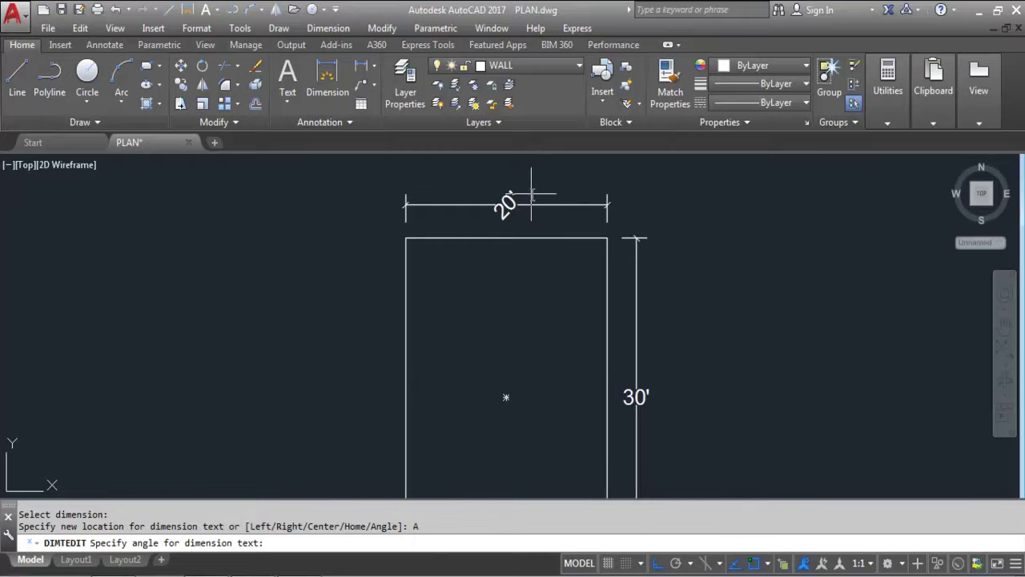
{"action": "type", "text": "30"}
{"action": "key", "text": "Return"}
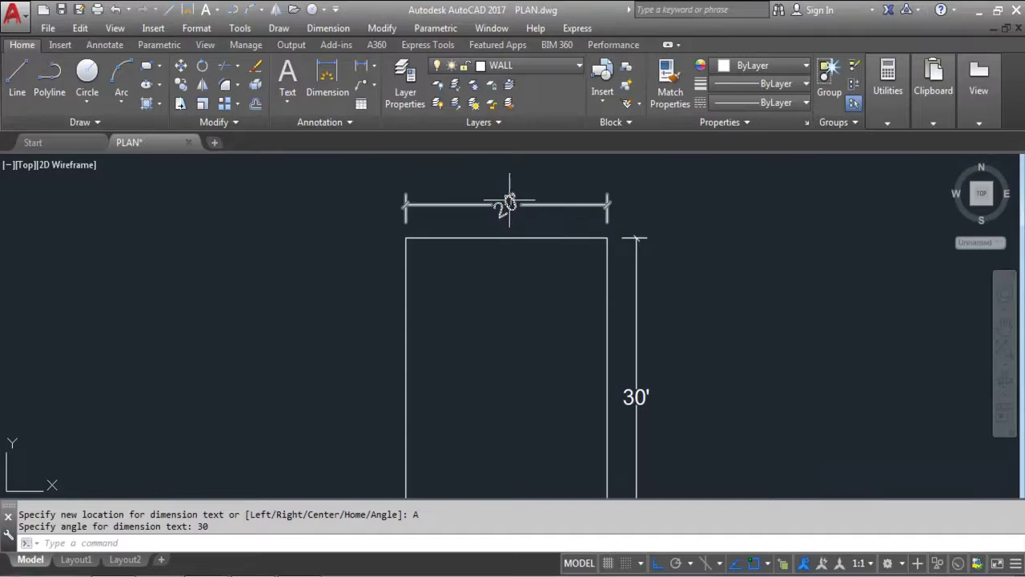
Step: Reset the top dimension's text to its default angle by entering 0 for DIMTEDIT's Angle option
{"action": "key", "text": "Return"}
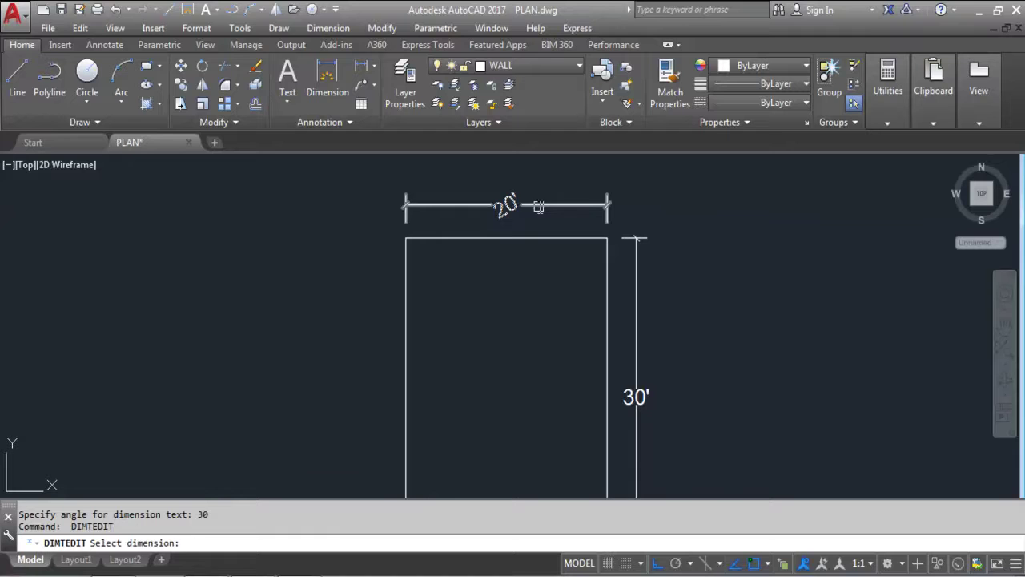
{"action": "left_click", "coordinate": [513, 205]}
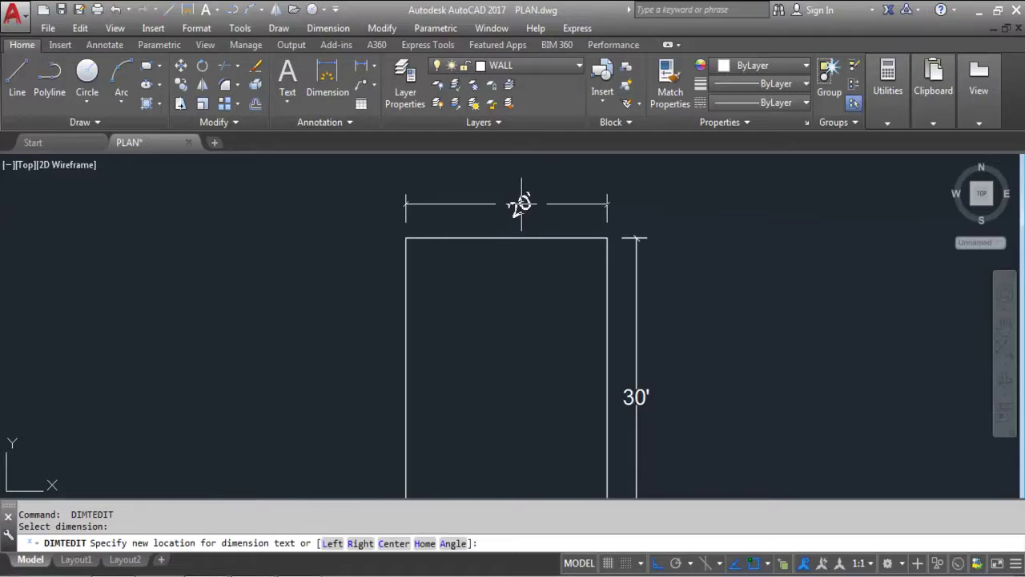
{"action": "type", "text": "A"}
{"action": "key", "text": "Return"}
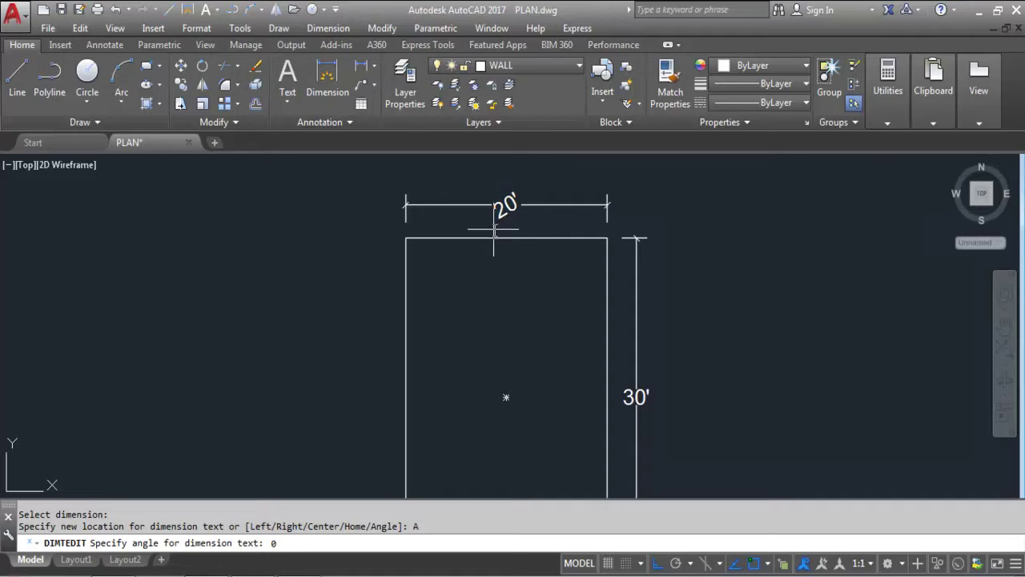
{"action": "key", "text": "Return"}
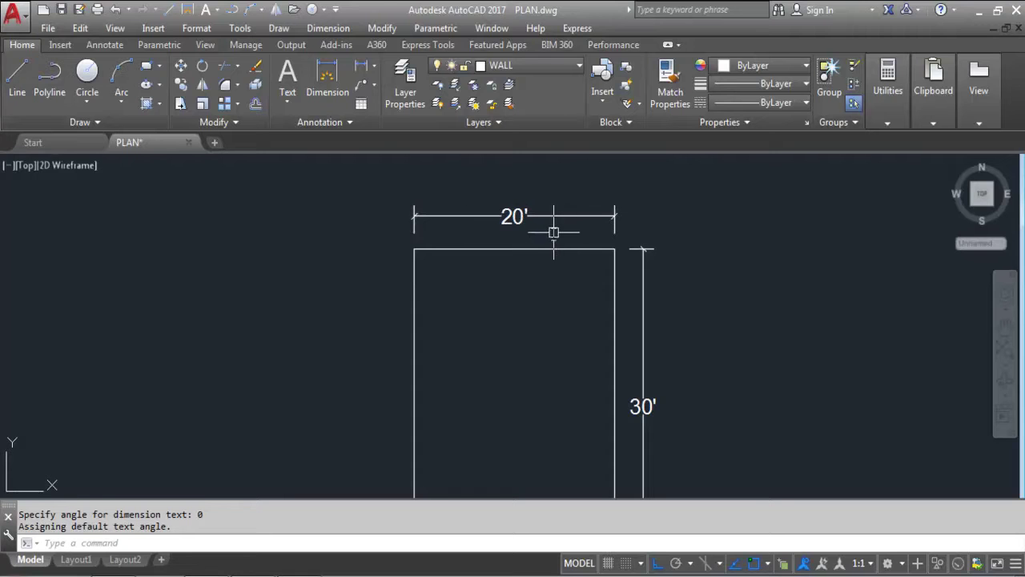
Step: Apply DIMTEDIT's Left option to the text of the vertical 30' dimension beside the rectangle
{"action": "scroll", "coordinate": [470, 183], "scroll_direction": "down", "scroll_amount": 2}
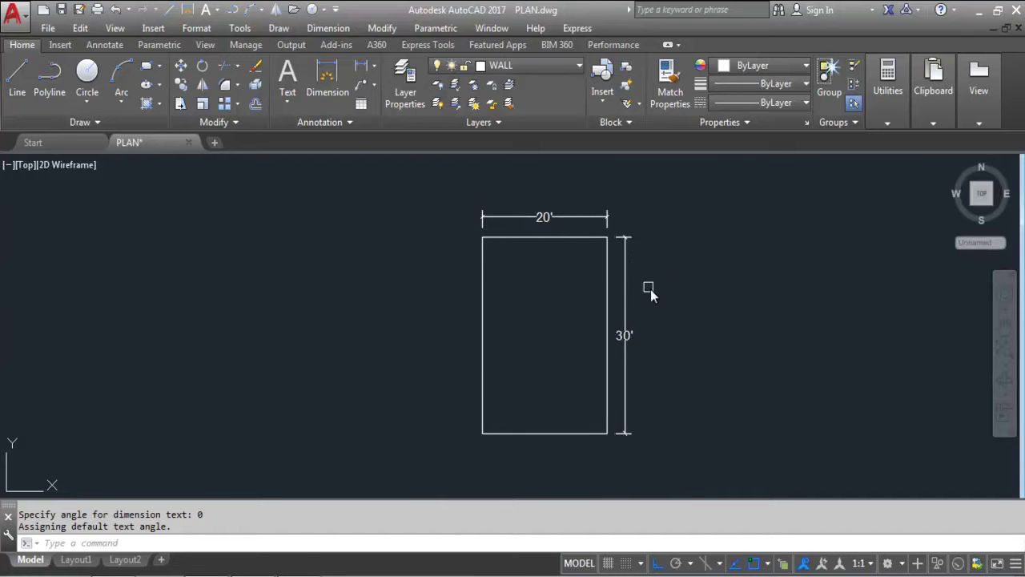
{"action": "key", "text": "Return"}
{"action": "left_click", "coordinate": [625, 340]}
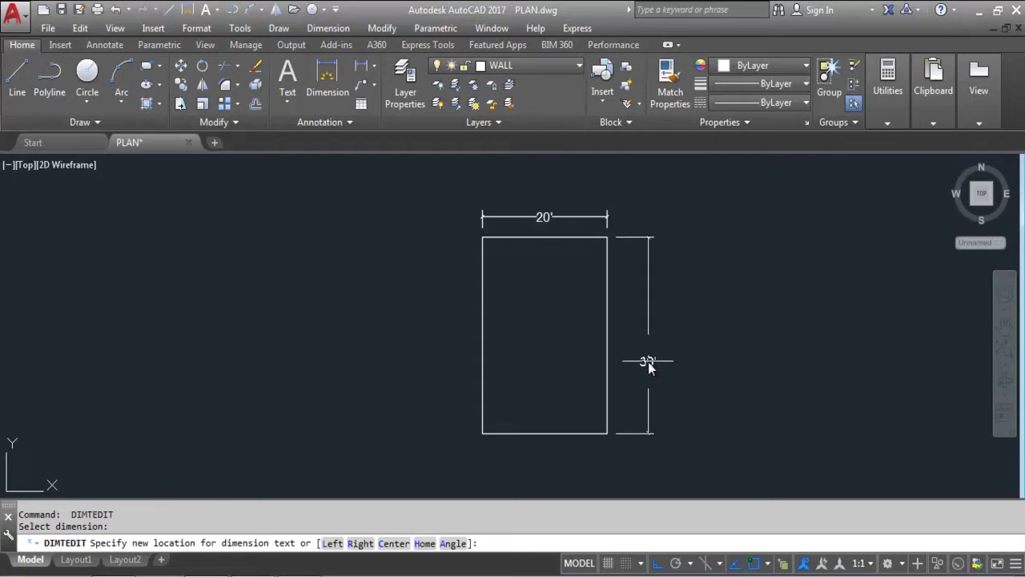
{"action": "type", "text": "L"}
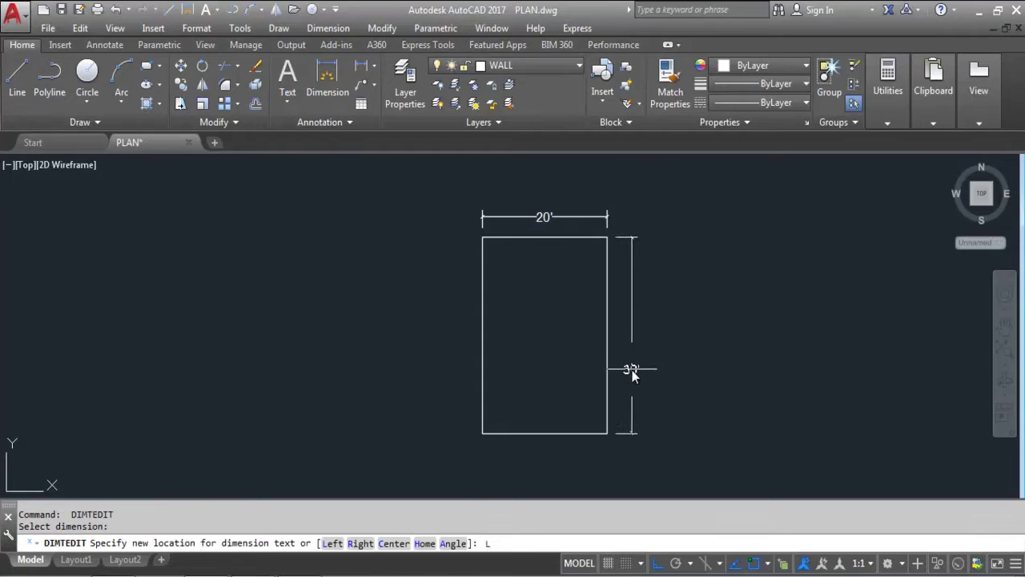
{"action": "key", "text": "Return"}
Step: Apply DIMTEDIT's Right option to the text of the vertical dimension beside the rectangle
{"action": "key", "text": "Return"}
{"action": "left_click", "coordinate": [625, 345]}
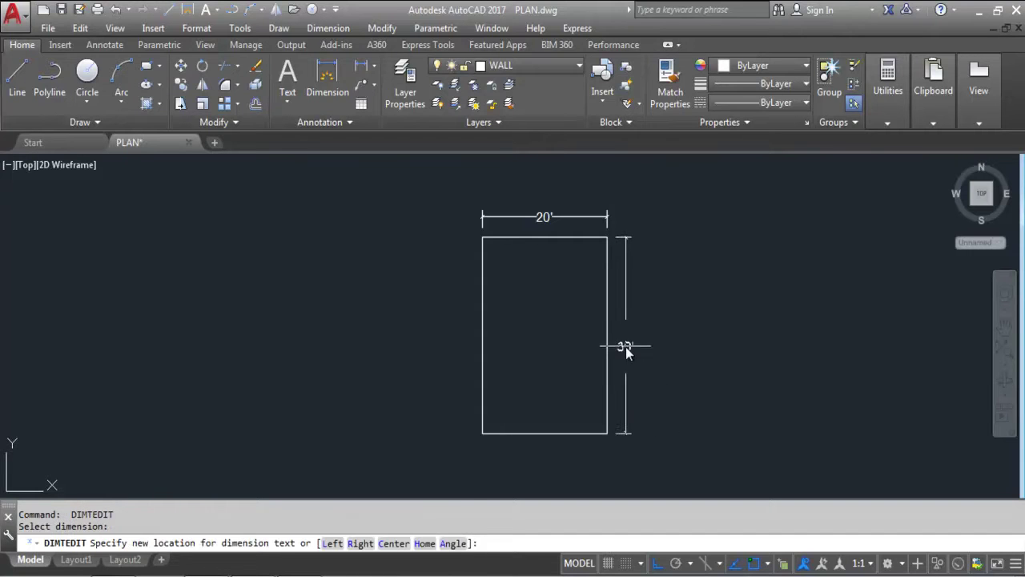
{"action": "type", "text": "R"}
{"action": "key", "text": "Return"}
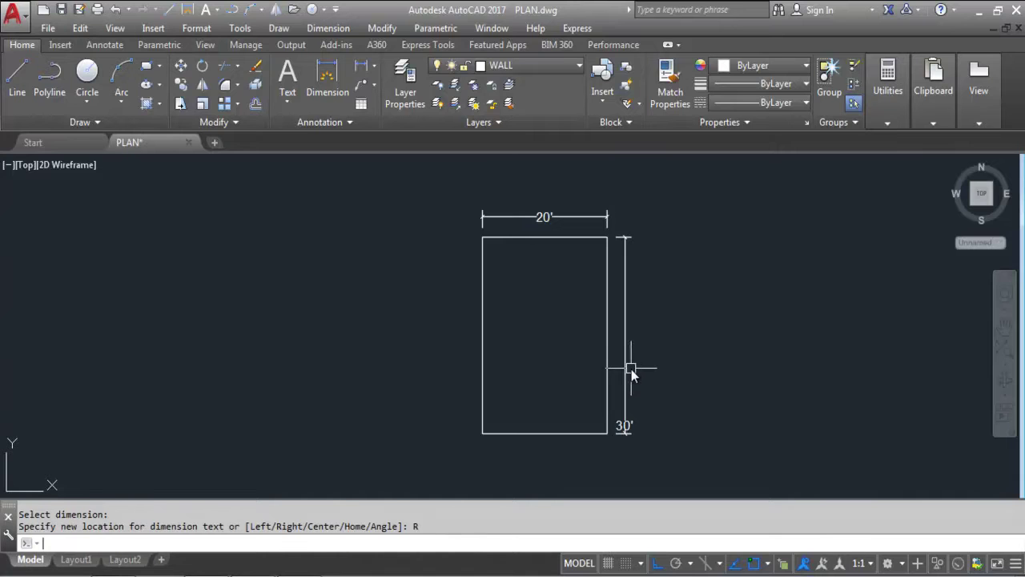
Step: Center the vertical dimension's text along its dimension line with DIMTEDIT's Center option
{"action": "key", "text": "Return"}
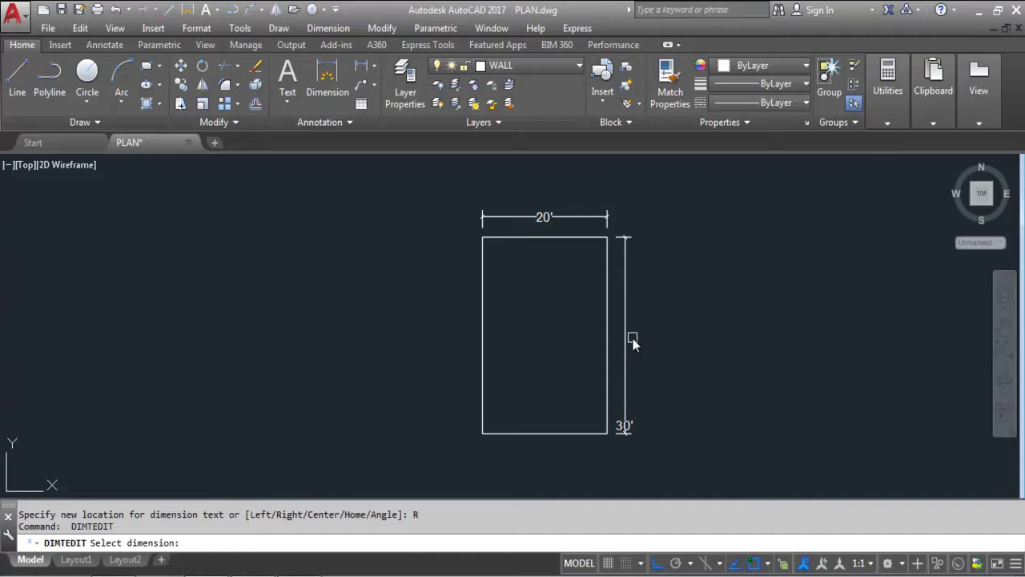
{"action": "left_click", "coordinate": [626, 349]}
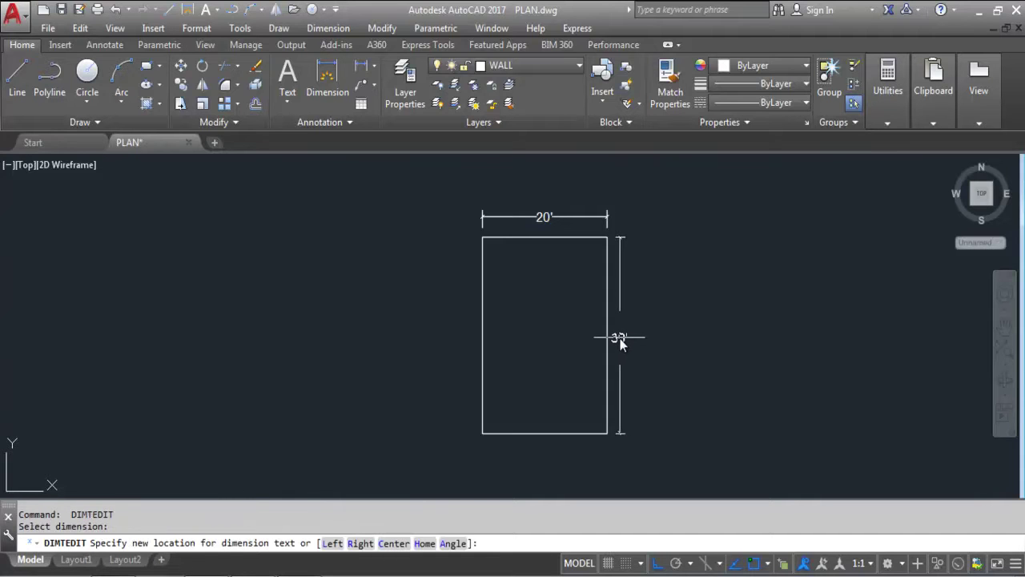
{"action": "type", "text": "C"}
{"action": "key", "text": "Return"}
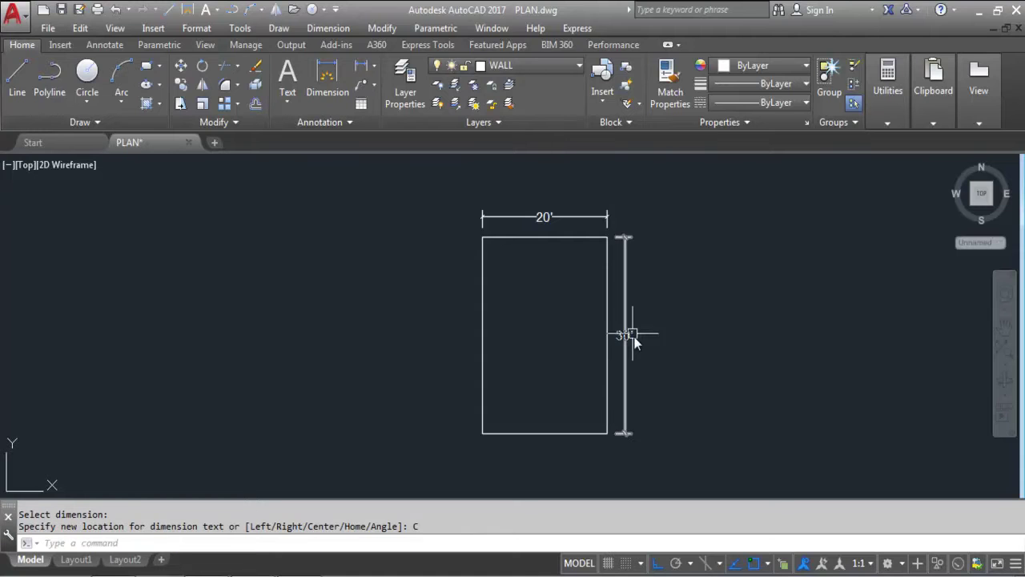
Step: Return the vertical dimension's text to its default position with DIMTEDIT's Home option
{"action": "key", "text": "Return"}
{"action": "left_click", "coordinate": [632, 338]}
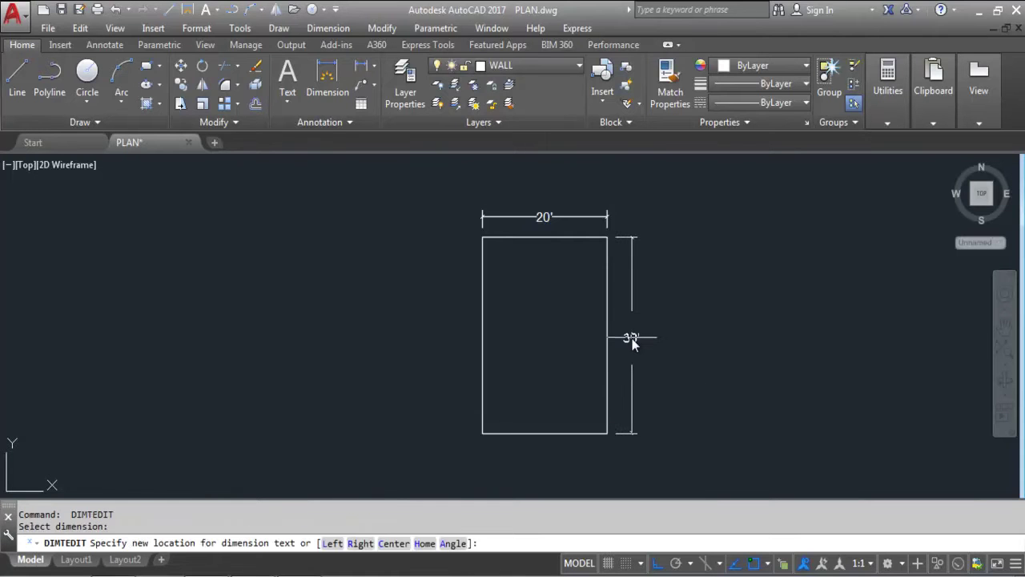
{"action": "type", "text": "H"}
{"action": "key", "text": "Return"}
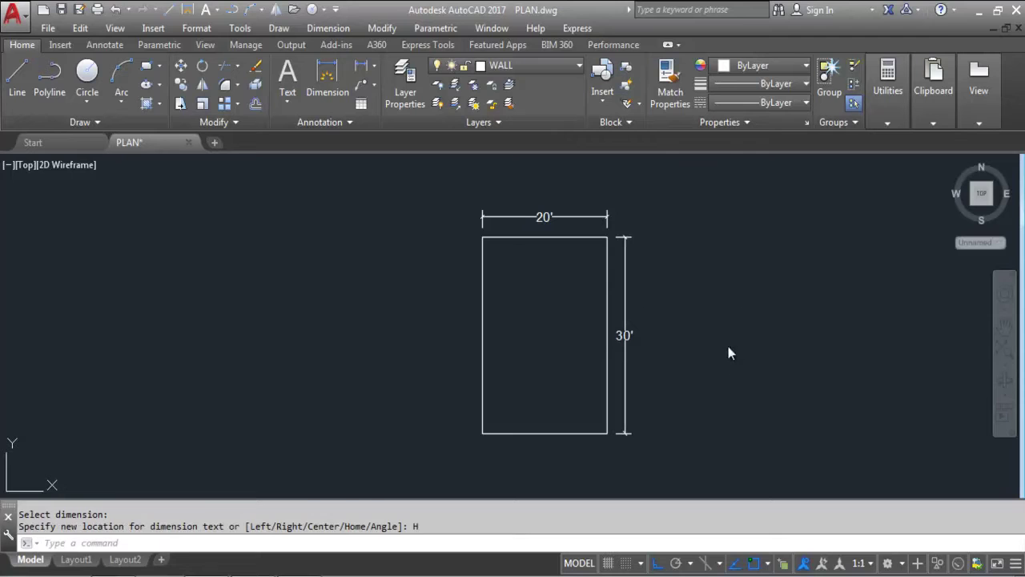
Step: Rotate the vertical dimension's text to 30 degrees with DIMTEDIT's Angle option
{"action": "key", "text": "Return"}
{"action": "type", "text": "A"}
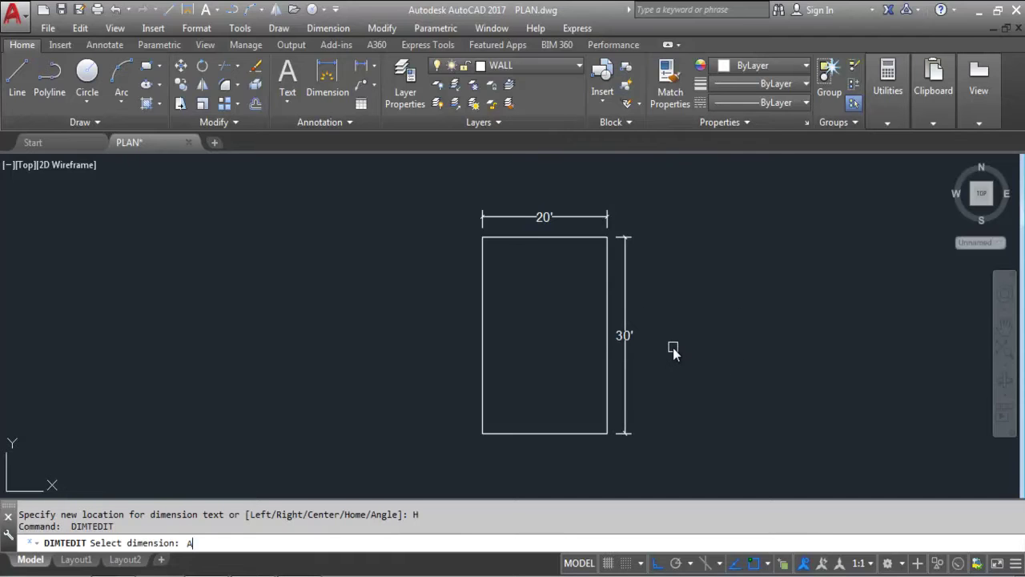
{"action": "key", "text": "Return"}
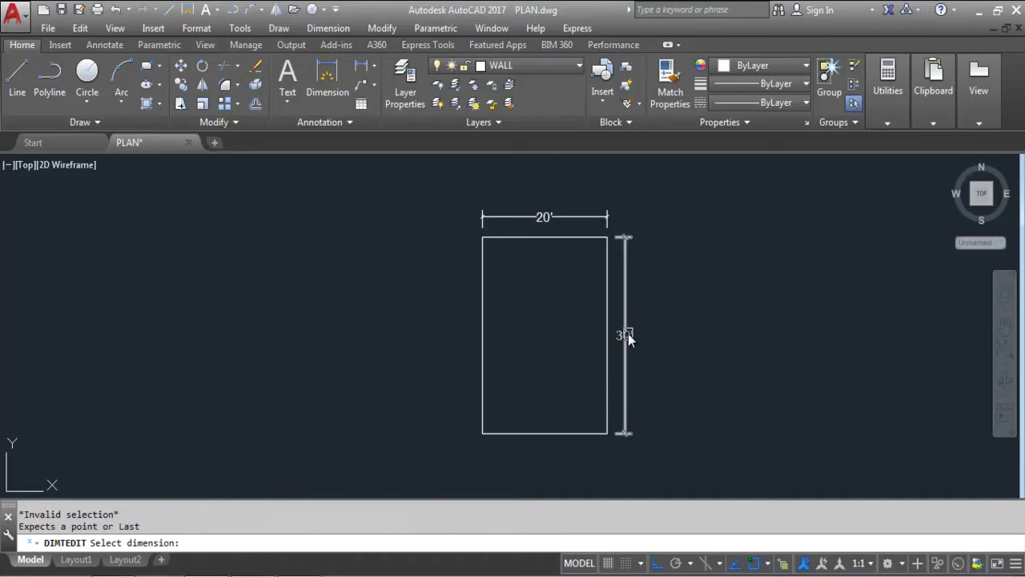
{"action": "left_click", "coordinate": [625, 332]}
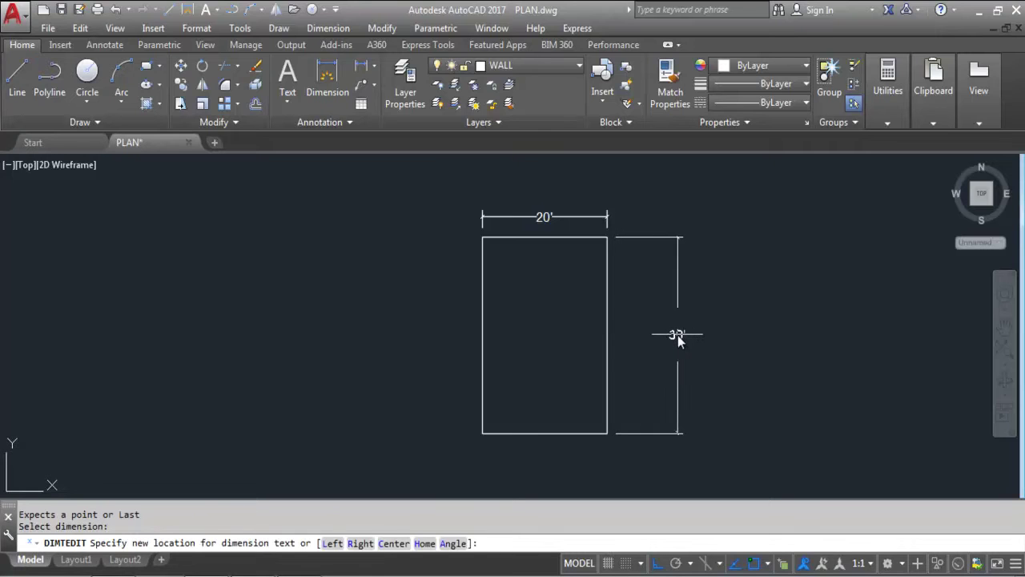
{"action": "type", "text": "a"}
{"action": "key", "text": "Return"}
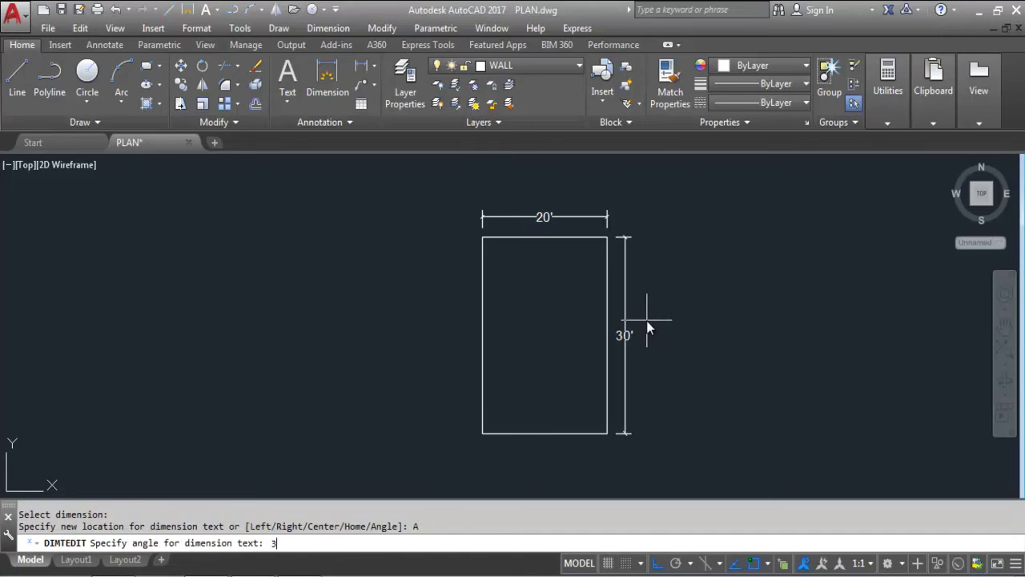
{"action": "key", "text": "Return"}
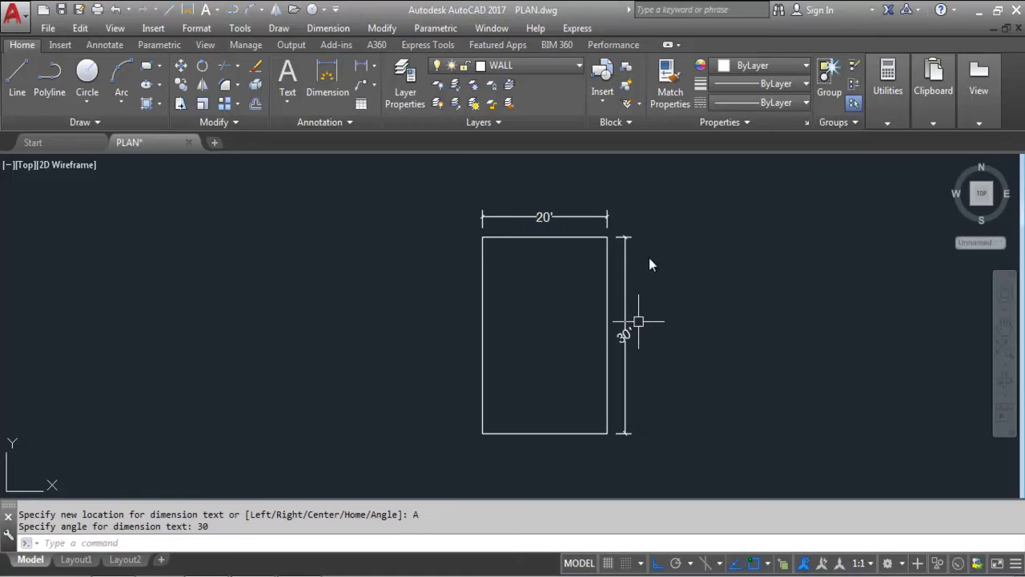
Step: Reset the vertical dimension's text to its default angle by entering 0 for DIMTEDIT's Angle option
{"action": "key", "text": "Return"}
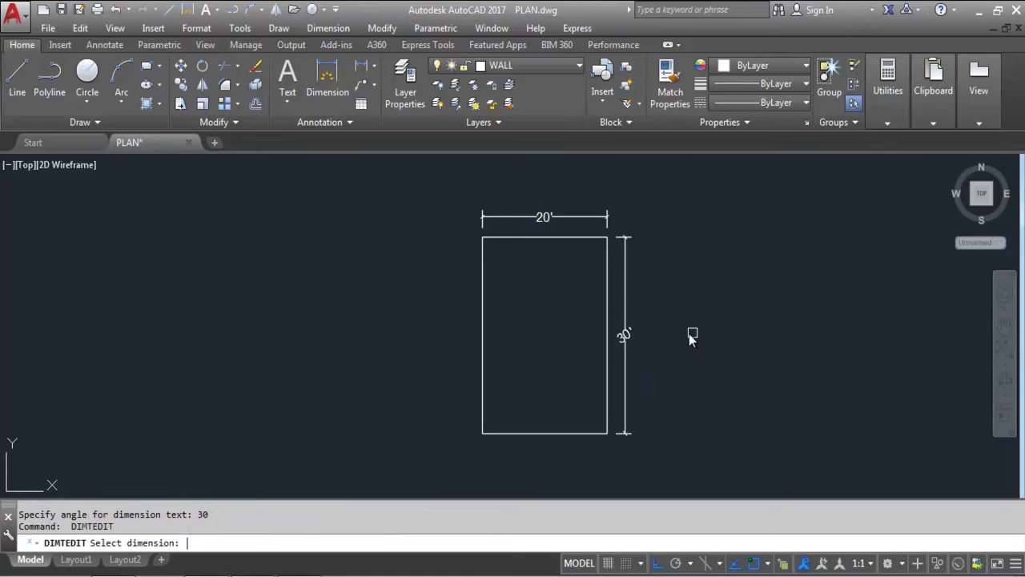
{"action": "left_click", "coordinate": [631, 331]}
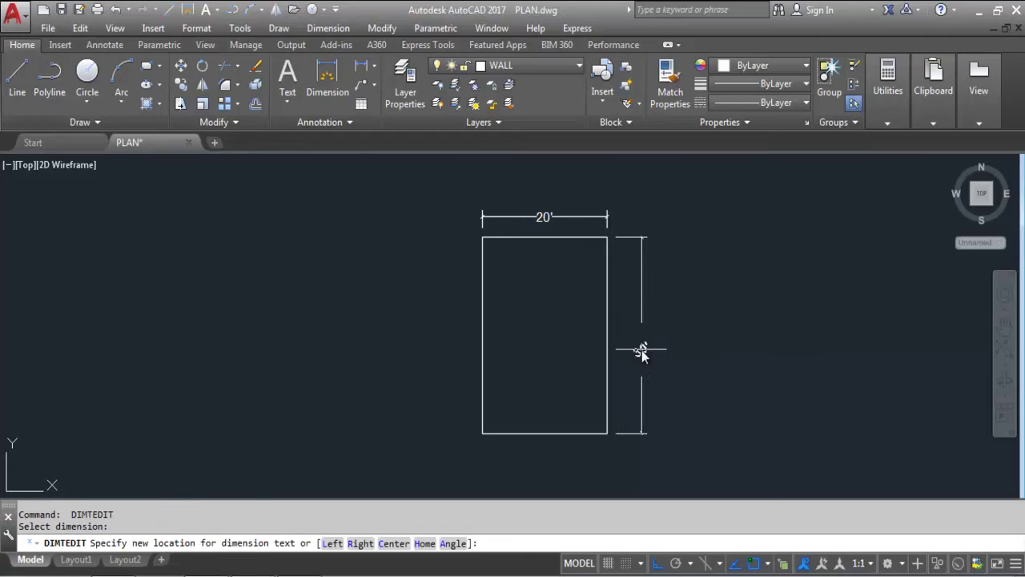
{"action": "type", "text": "A"}
{"action": "key", "text": "Return"}
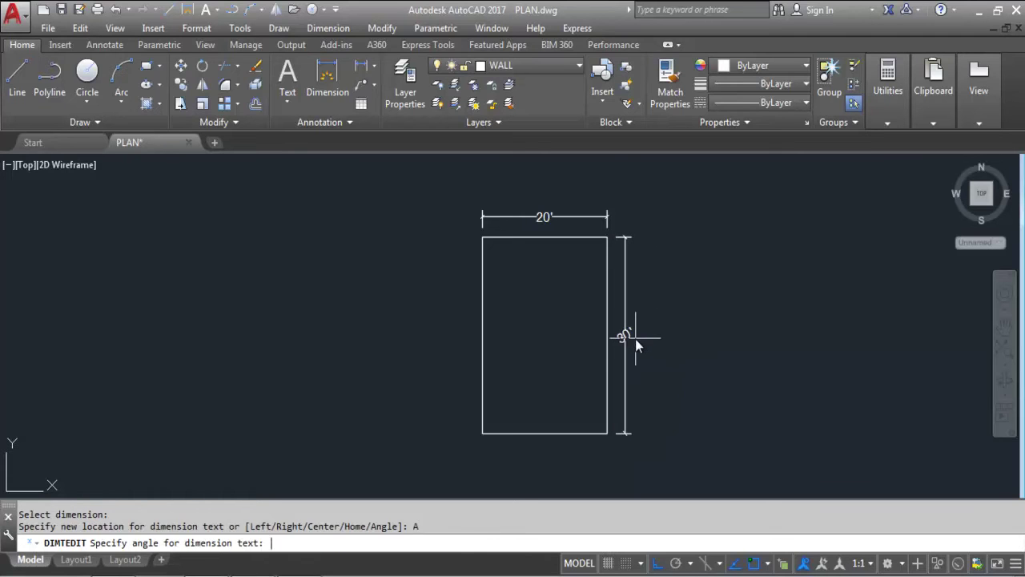
{"action": "type", "text": "0"}
{"action": "key", "text": "Return"}
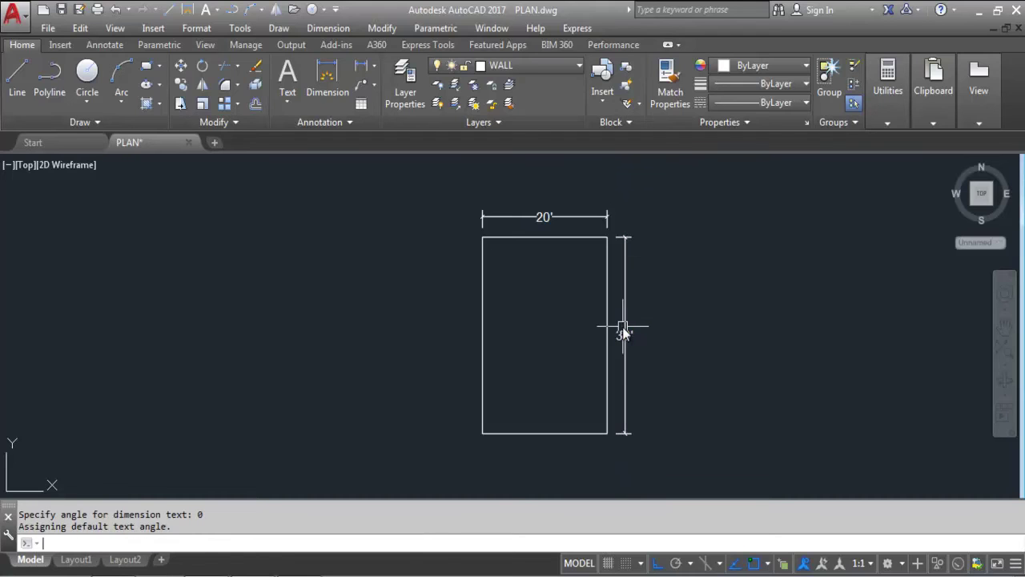